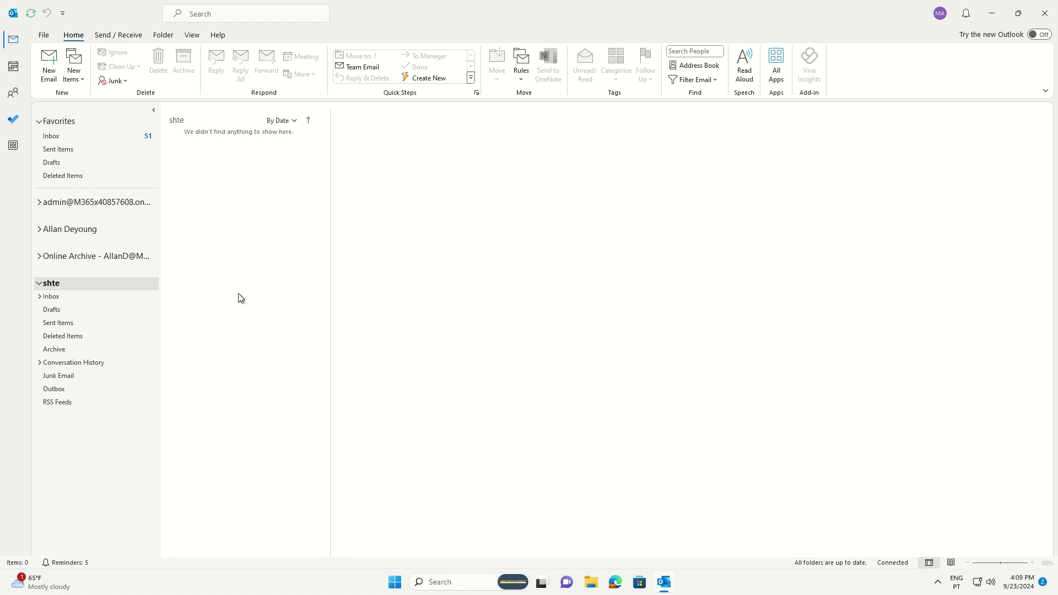
- Collapse and re-expand the shte shared mailbox's folders in the Outlook folder pane
left_click(39, 283)
left_click(39, 283)
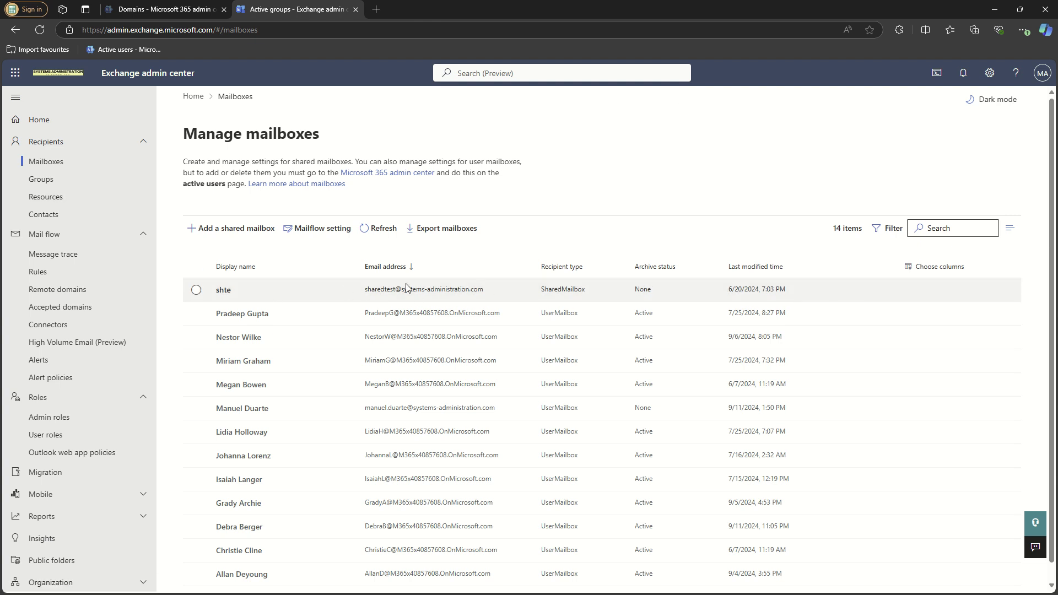
- Check shte's Delegation tab, then return to the Recipients > Mailboxes list
left_click(224, 290)
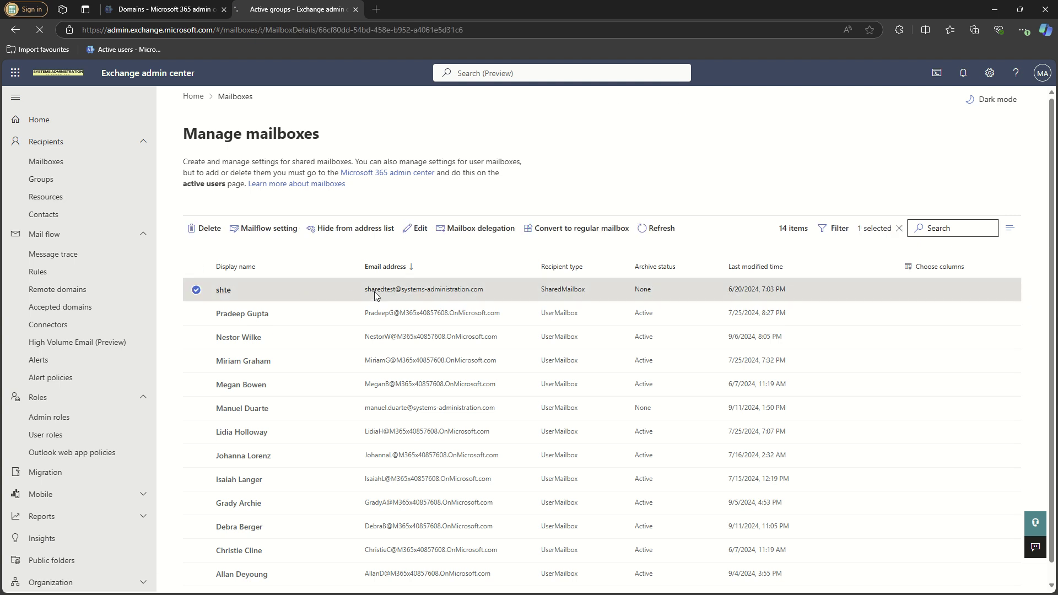
left_click(873, 191)
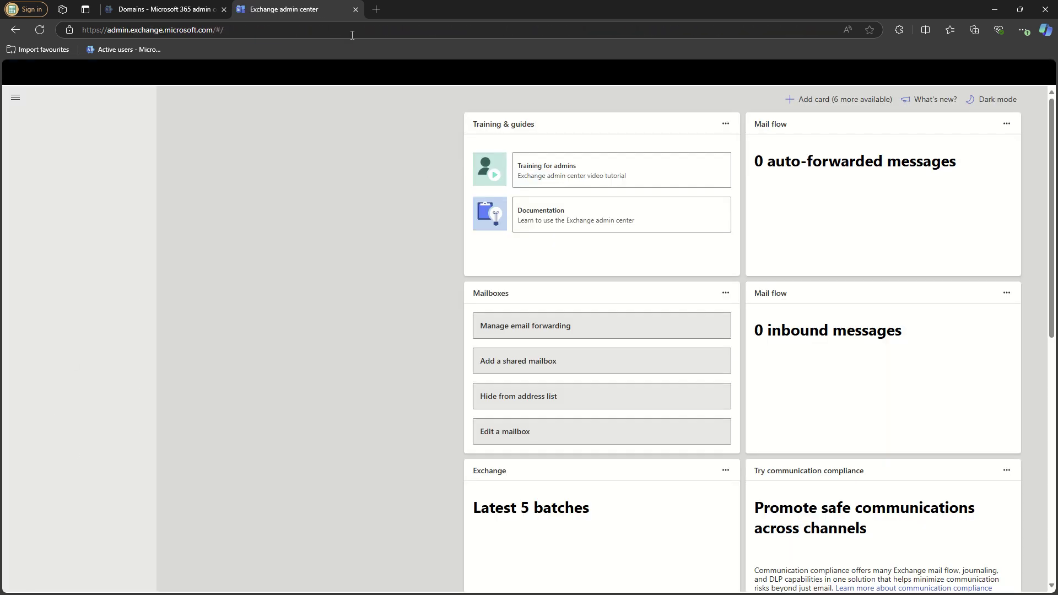
left_click(190, 9)
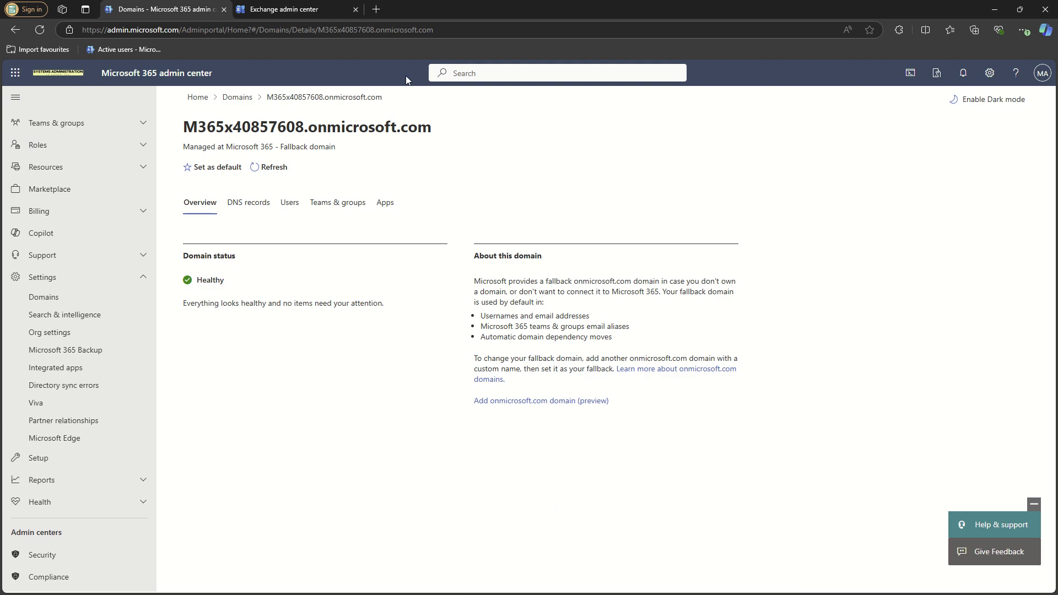
left_click(277, 10)
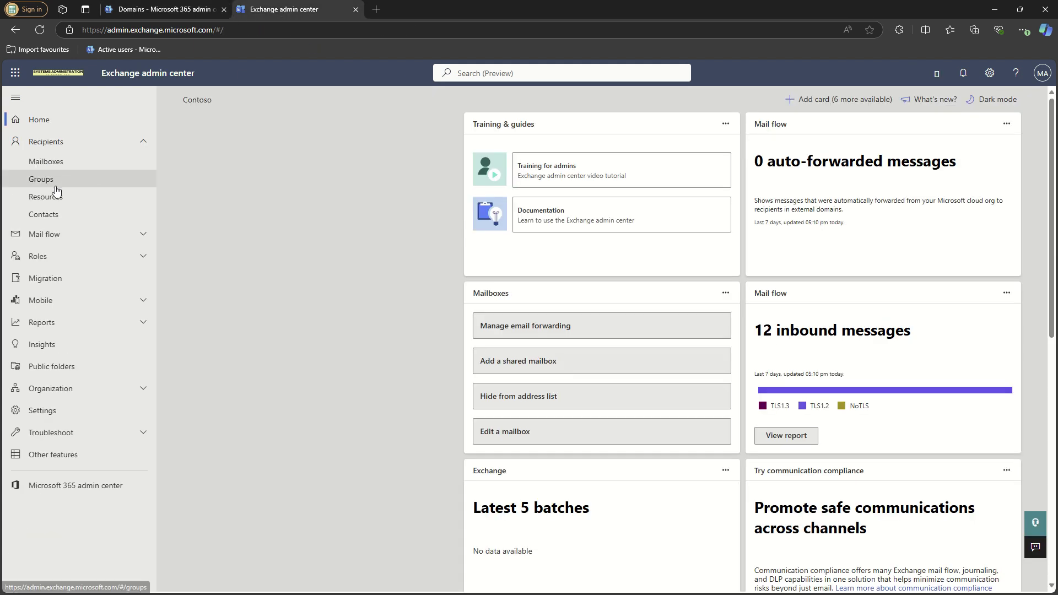
left_click(58, 161)
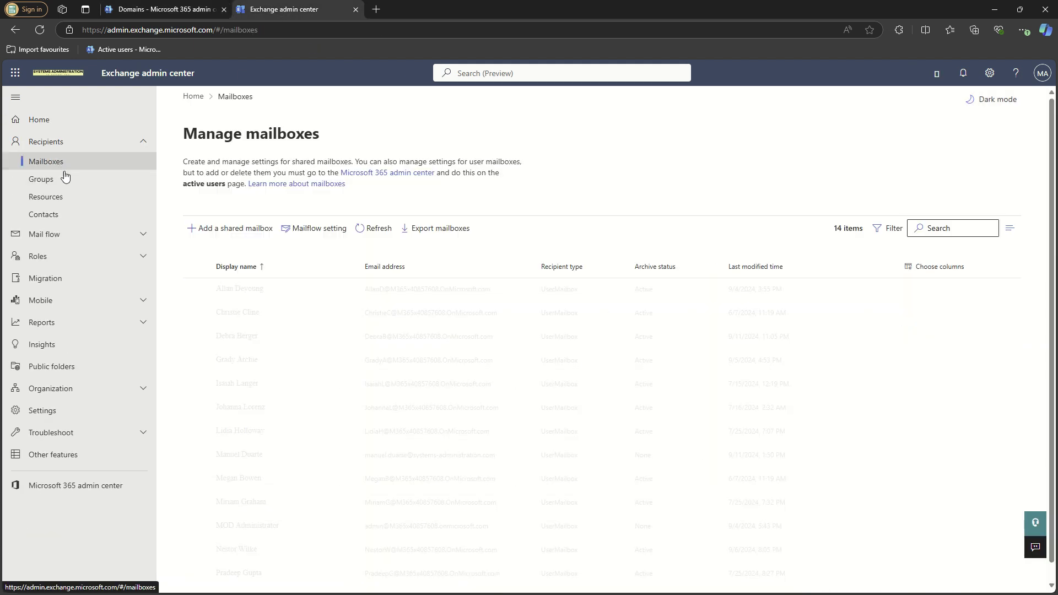
- Sort mailboxes by recipient type and review shte's delegates: one Send as, one Full Access
left_click(554, 268)
left_click(565, 288)
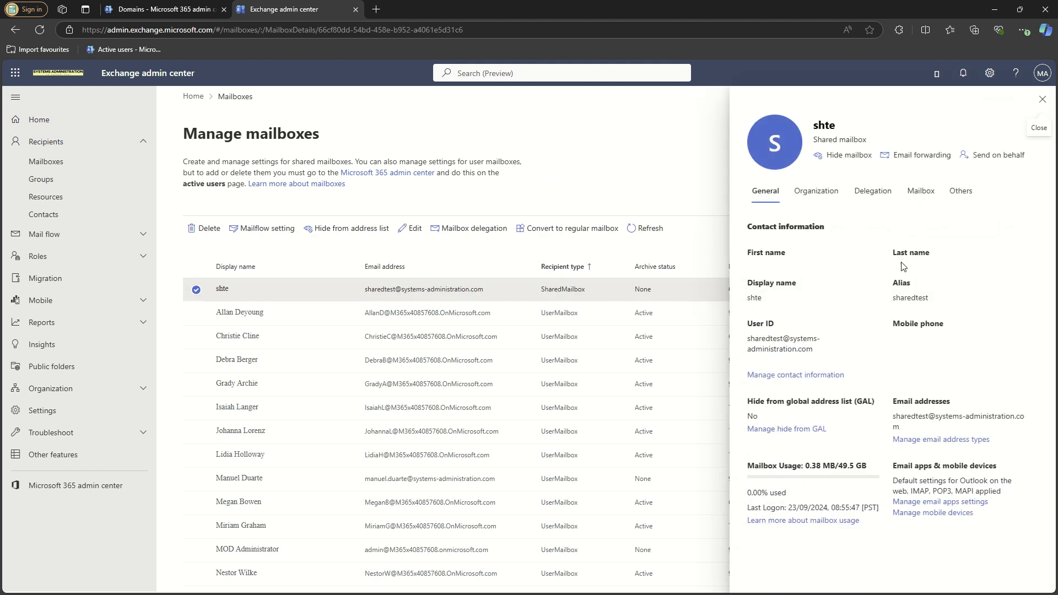
left_click(876, 203)
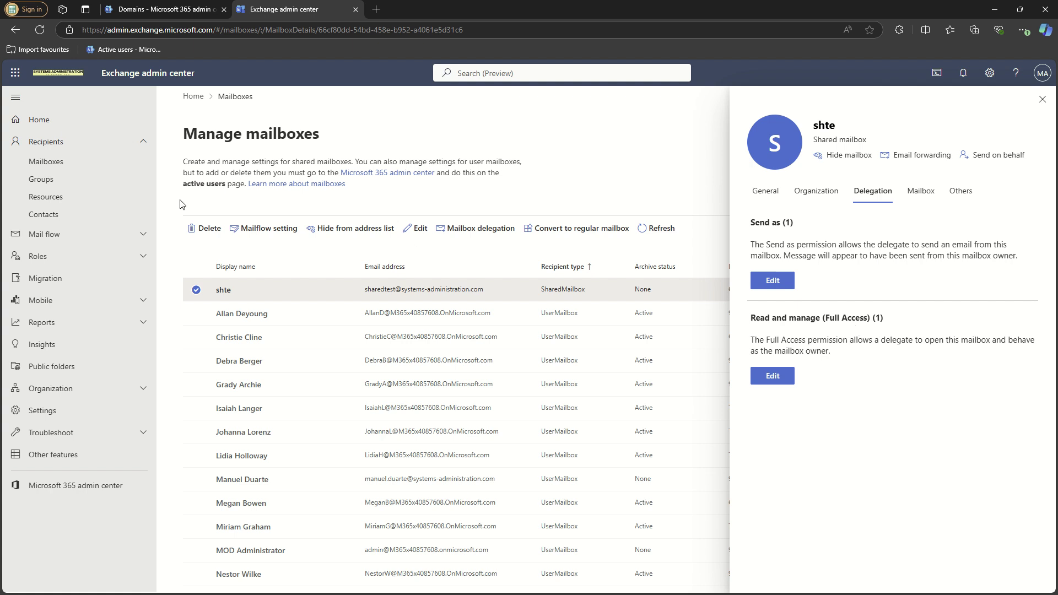
left_click(1042, 99)
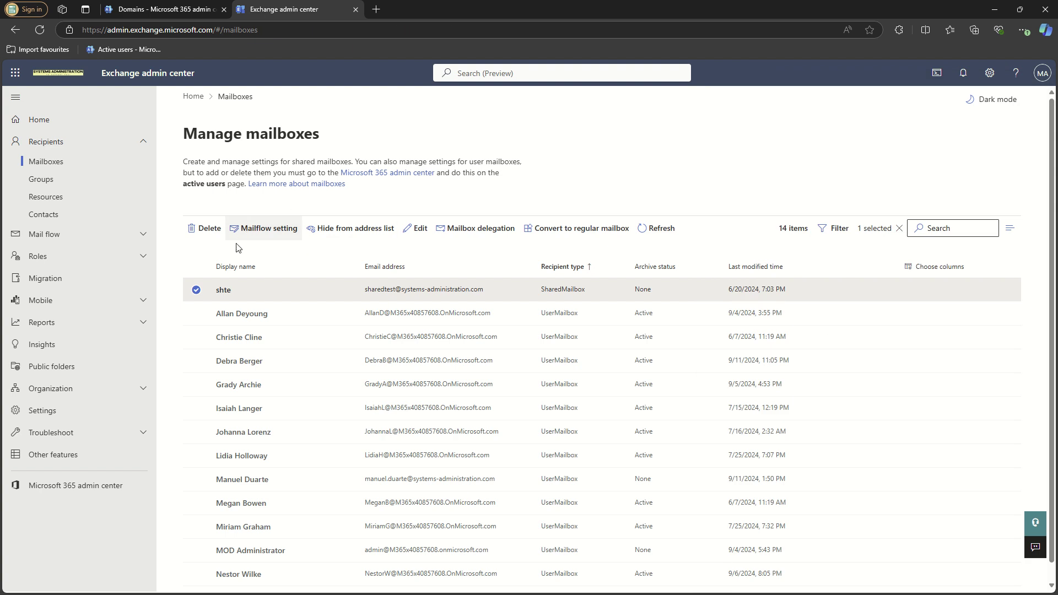
- Create shared mailbox Sharednomap with address sharednomap on the plain onmicrosoft.com domain
left_click(197, 289)
left_click(212, 229)
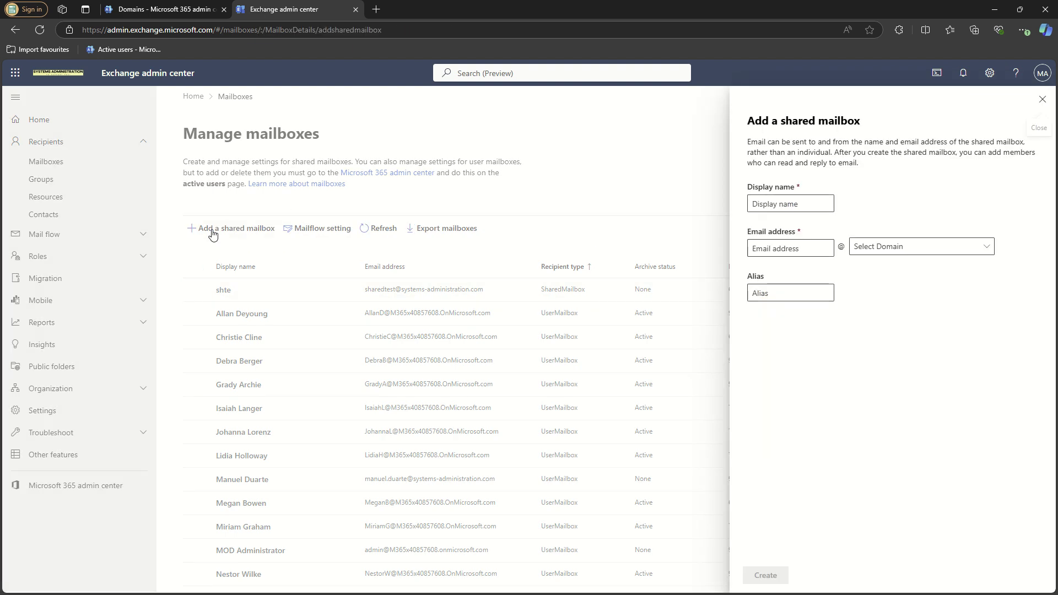
left_click(784, 205)
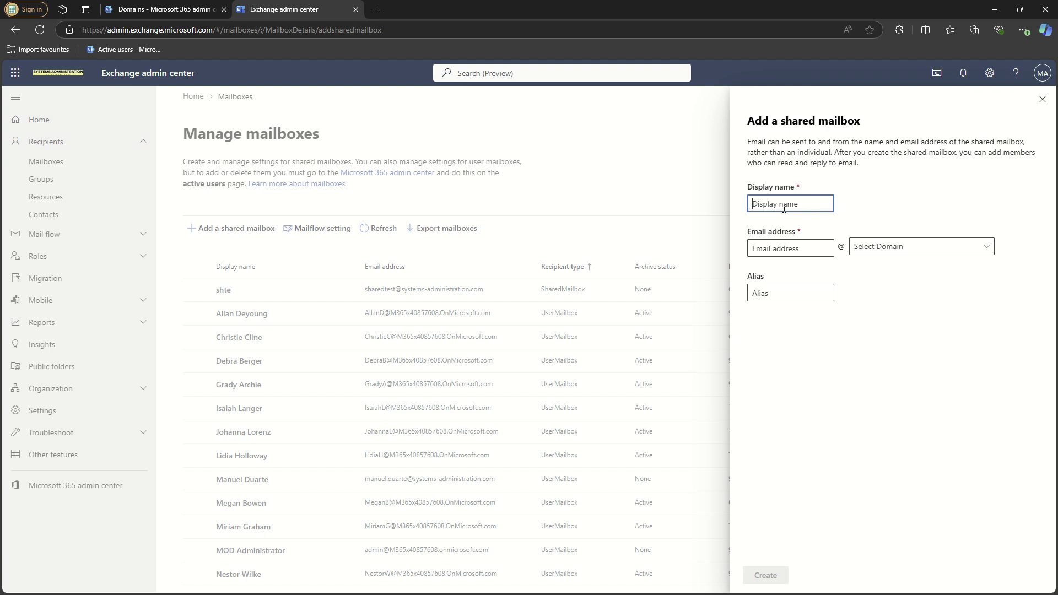
type("Shared")
type("m")
type("omap")
left_click(811, 248)
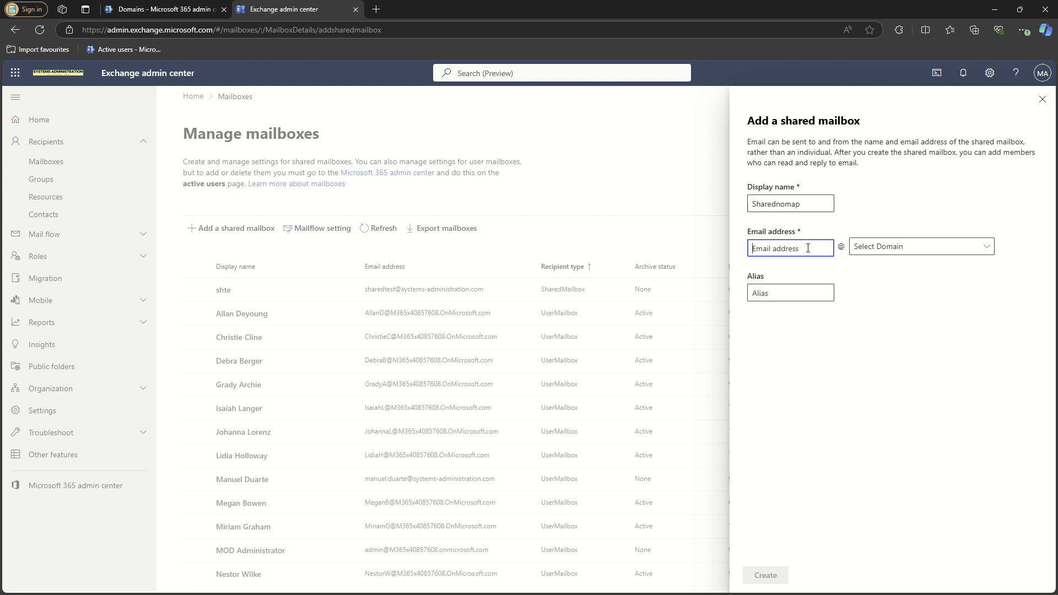
type("sharednomap")
left_click(922, 257)
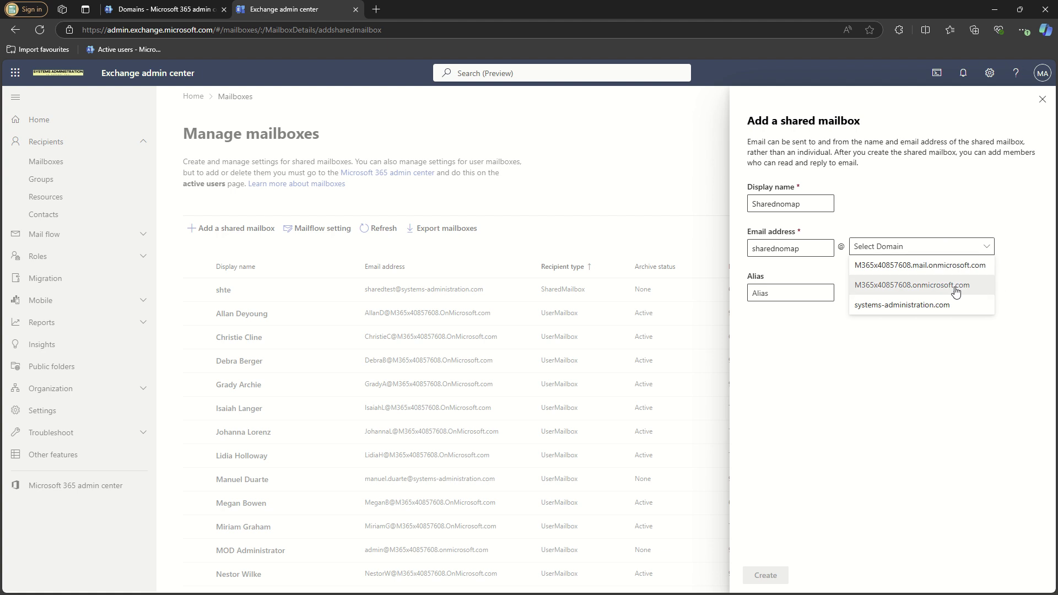
left_click(953, 285)
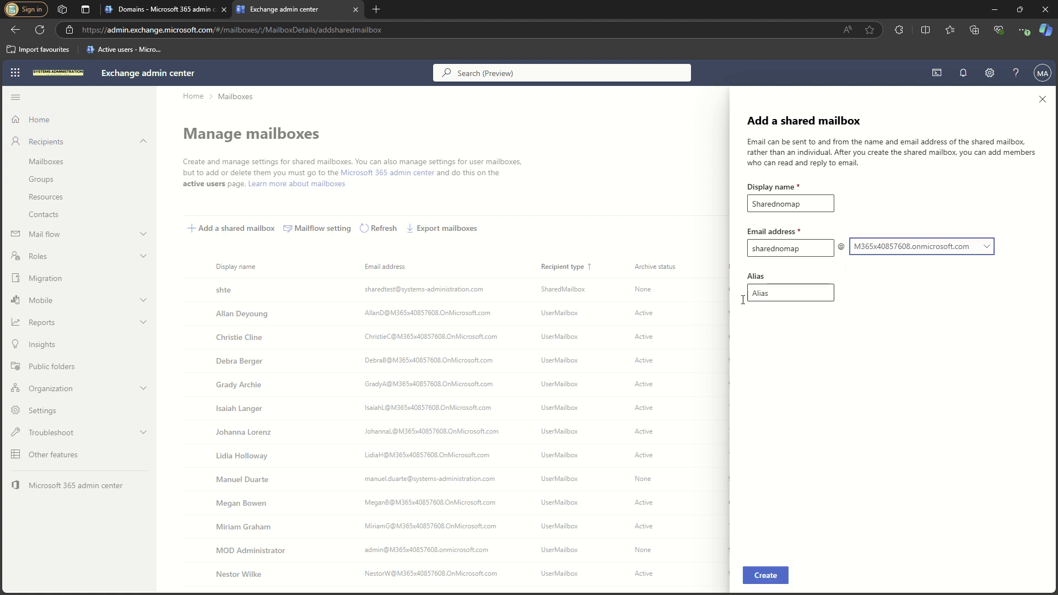
left_click(775, 577)
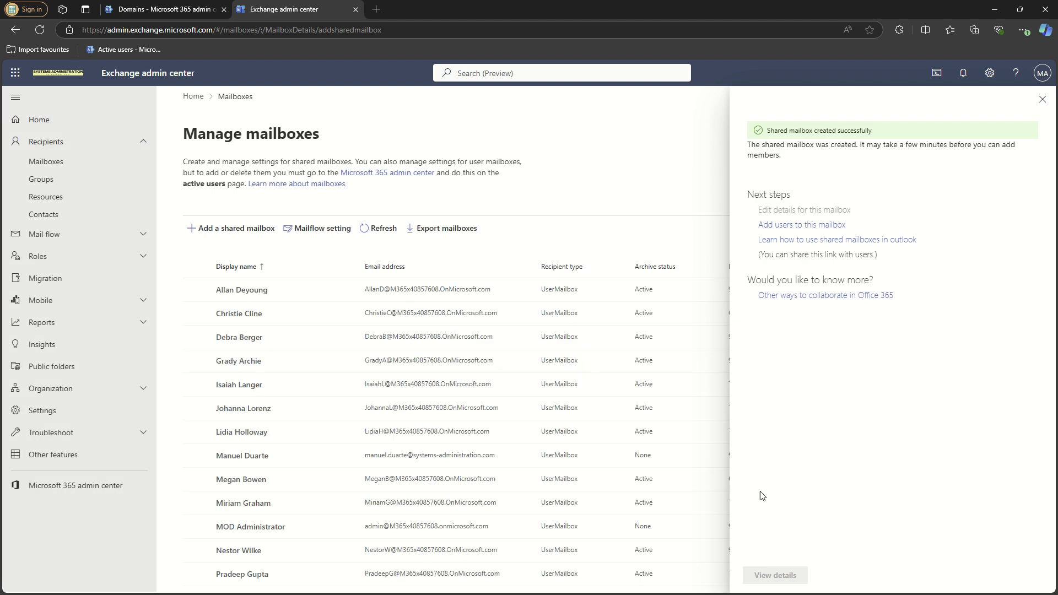
- Re-sort mailboxes by recipient type, then try Set-ExecutionPolicy RemoteSigned in non-admin PowerShell, which is denied
left_click(1044, 102)
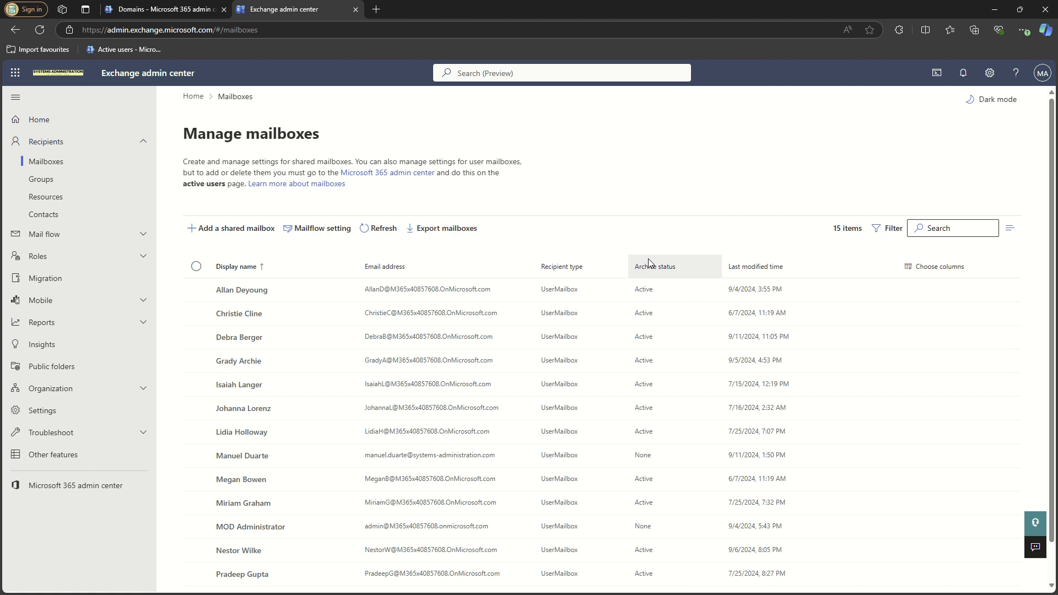
left_click(578, 269)
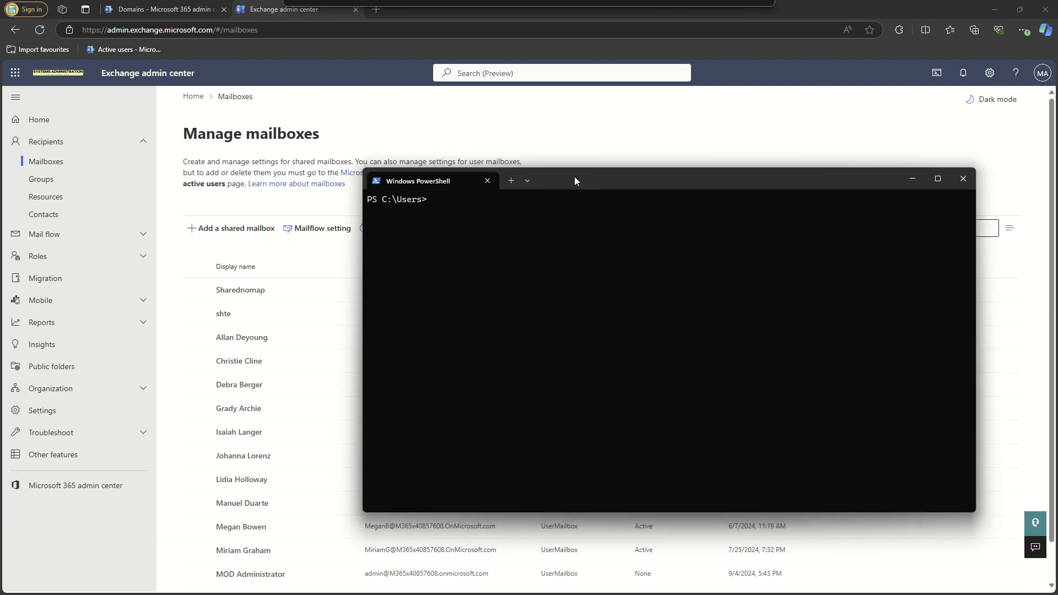
left_click_drag(574, 177, 538, 160)
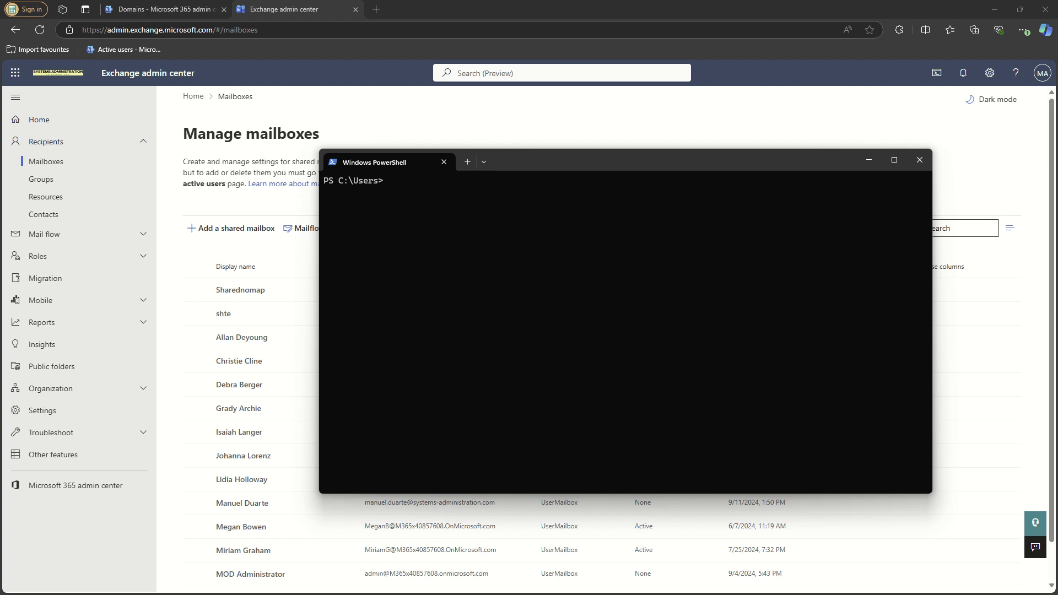
left_click(413, 257)
type("Set-ExecutionPolicy RemoteSigned")
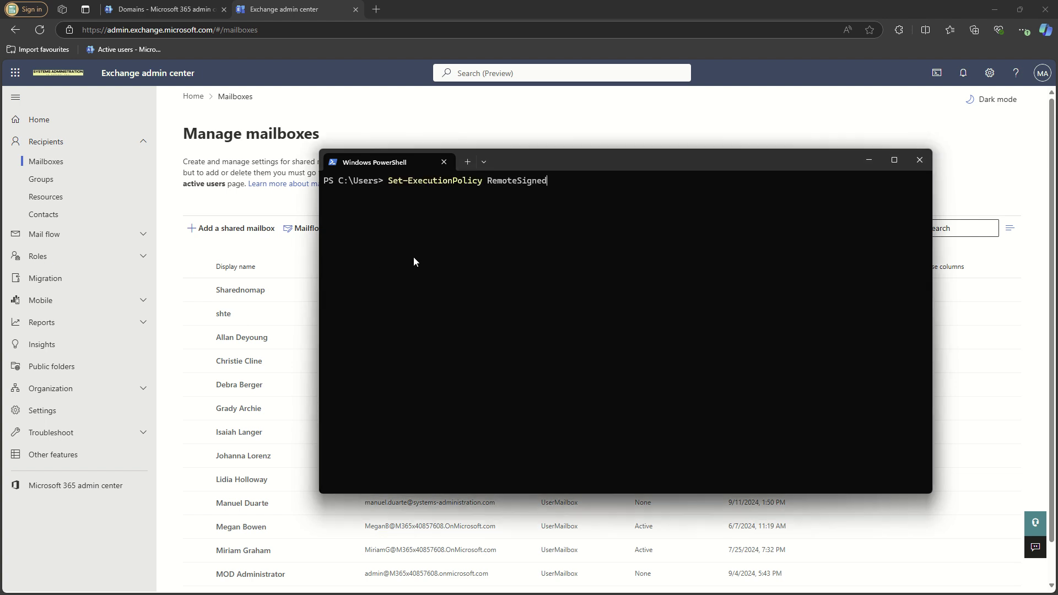
key("Return")
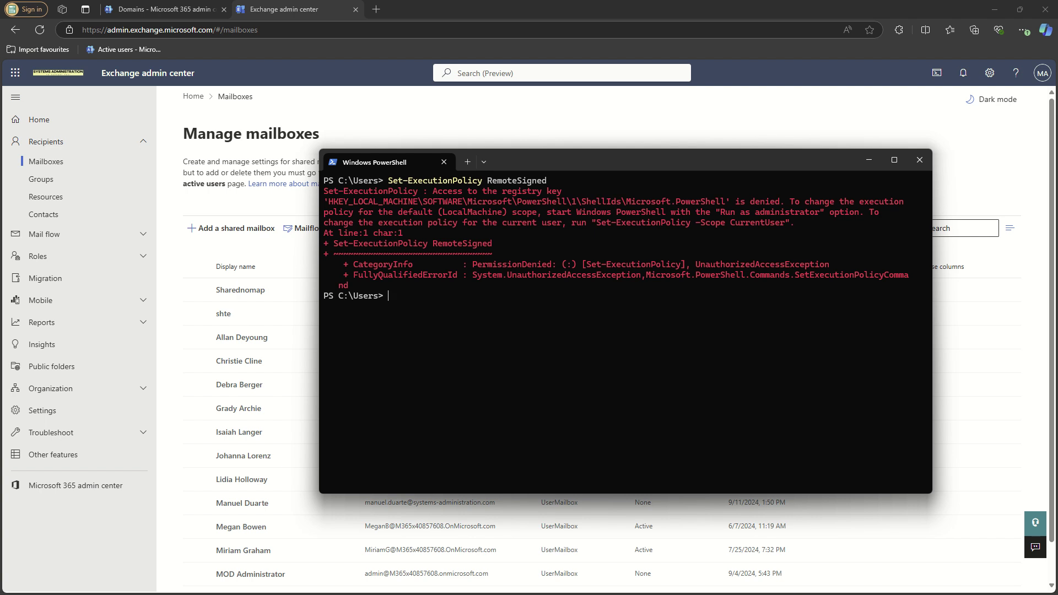
left_click(919, 160)
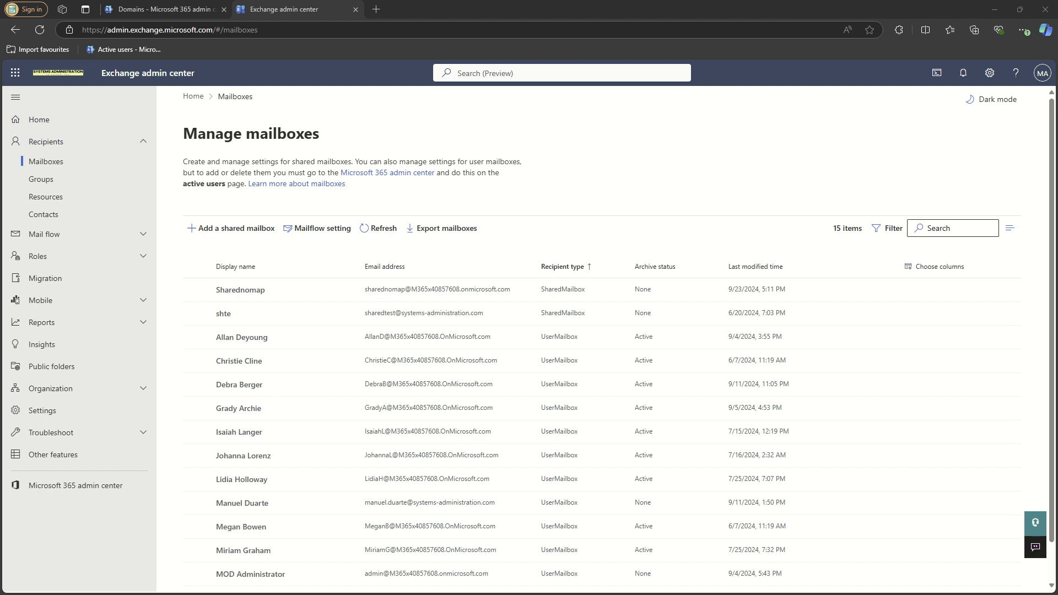
- As administrator, run Set-ExecutionPolicy RemoteSigned with A (Yes to All), then Import-Module ExchangeOnlineManagement
type("Set-ExecutionPolicy RemoteSigned")
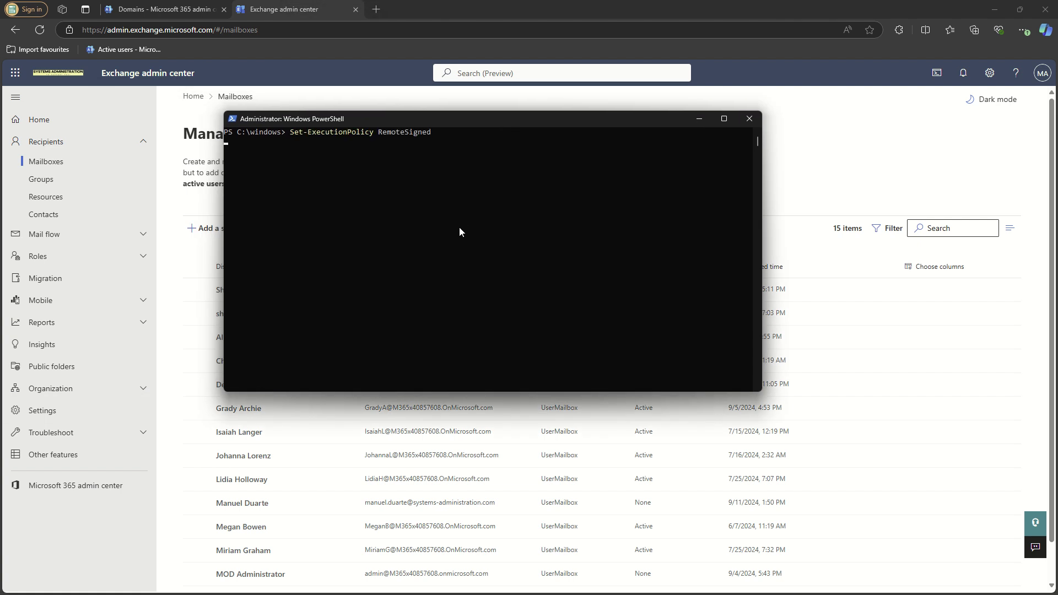
key("Return")
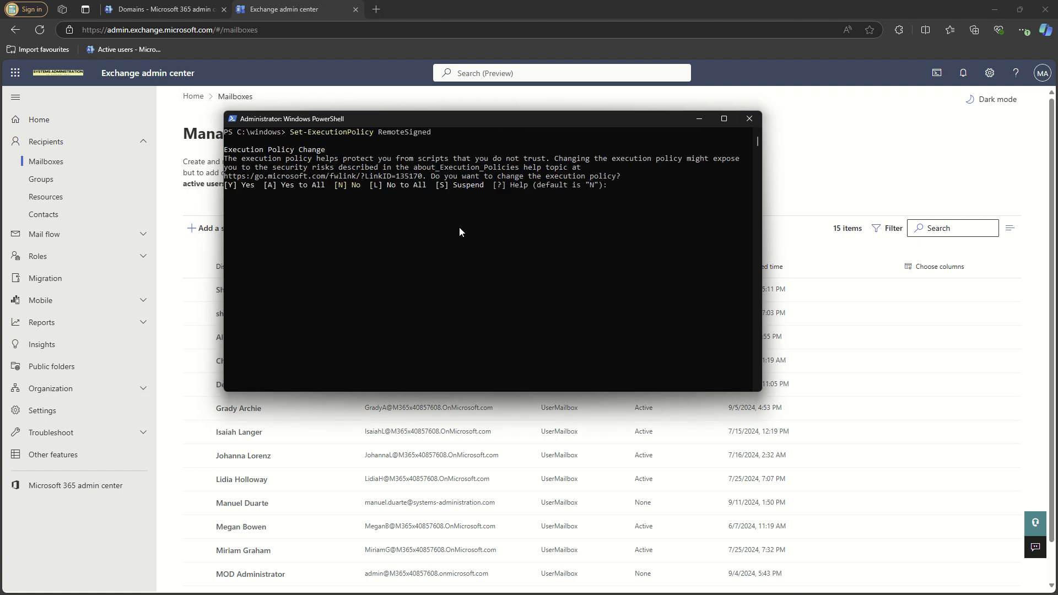
type("A")
key("Return")
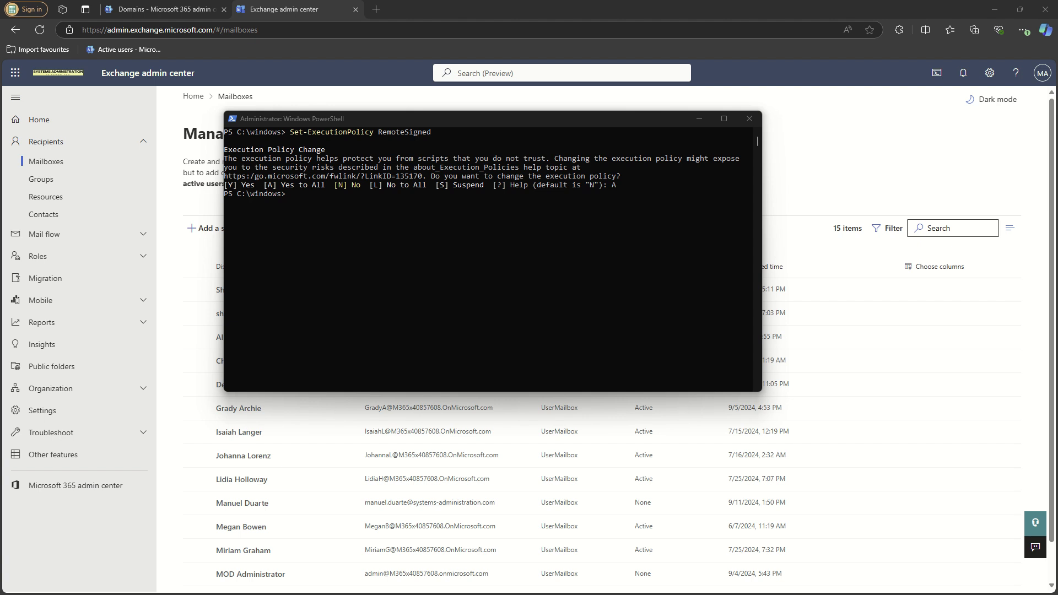
right_click(390, 290)
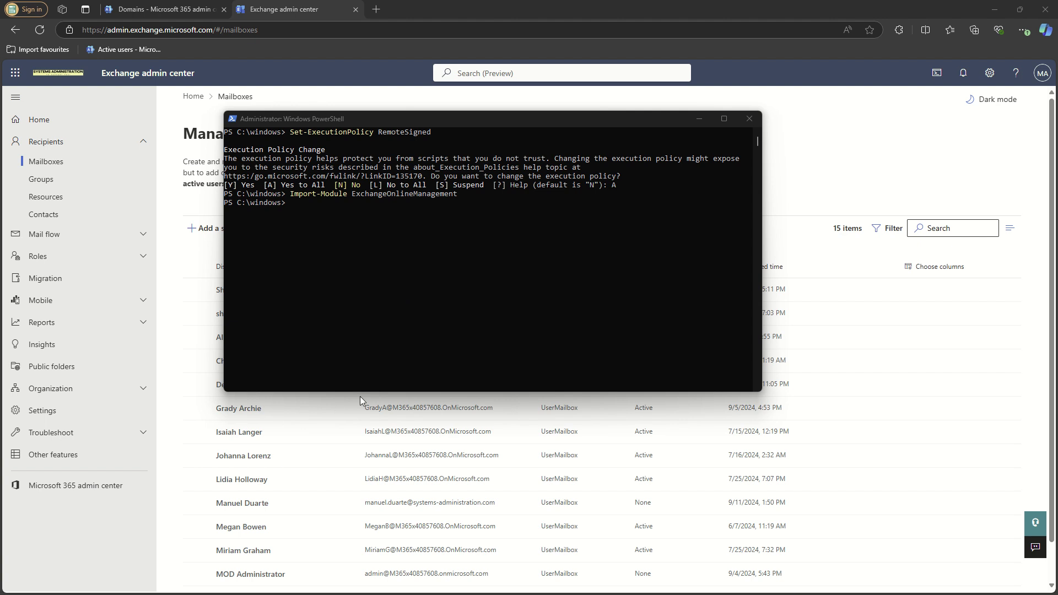
- Paste and run Connect-ExchangeOnline in the administrator console
left_click(494, 313)
type("Connect-ExchangeOnline")
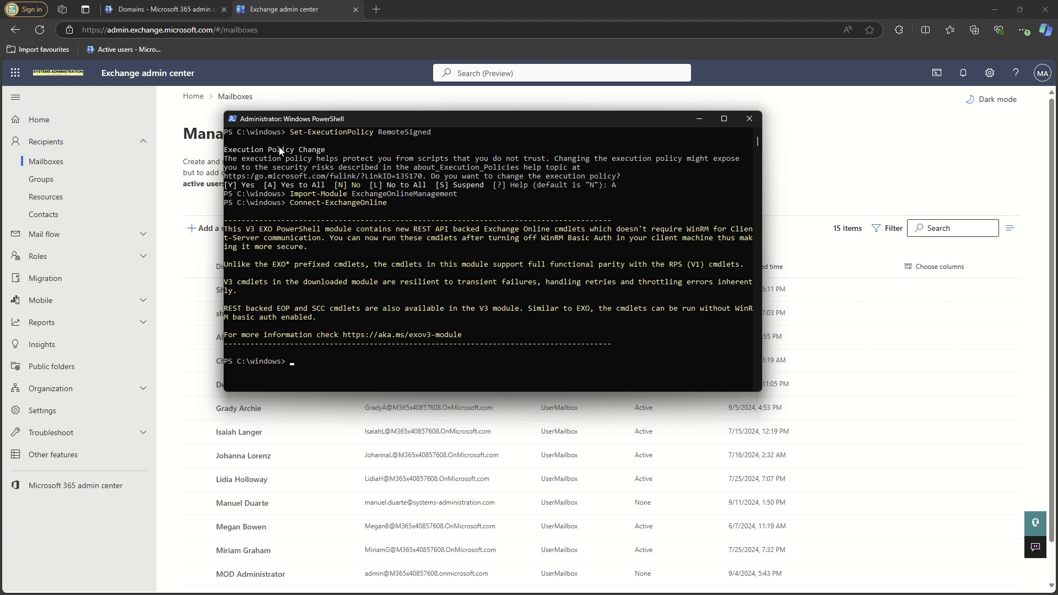
left_click(475, 334)
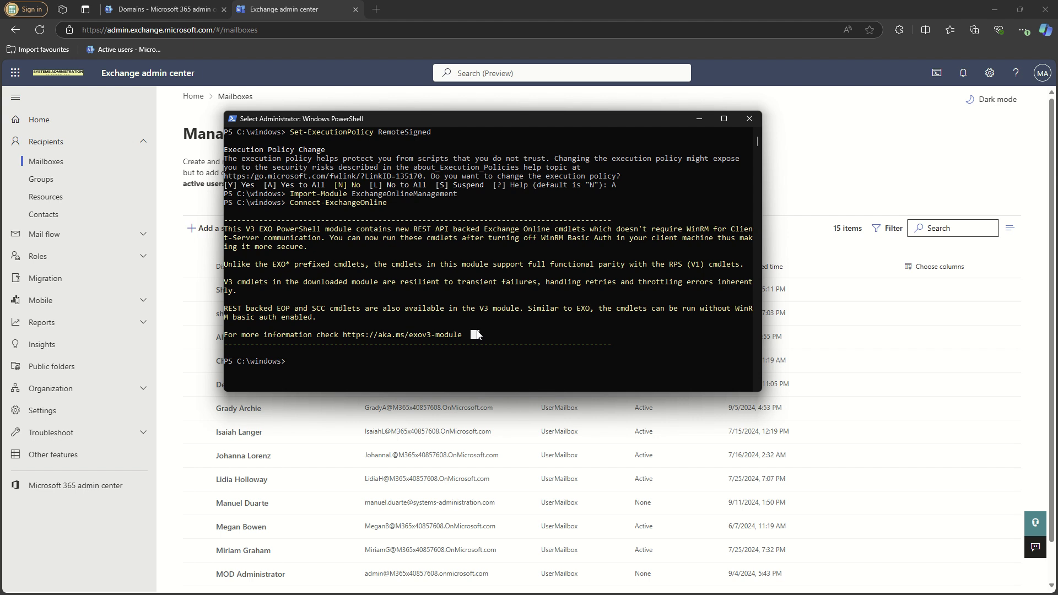
type("get-Mailbox")
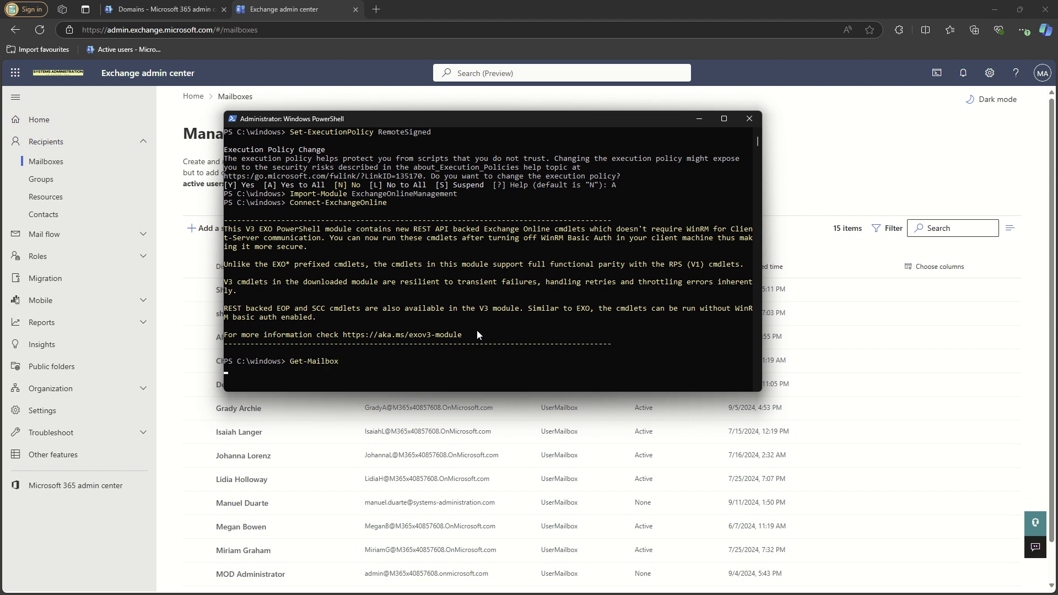
key("Return")
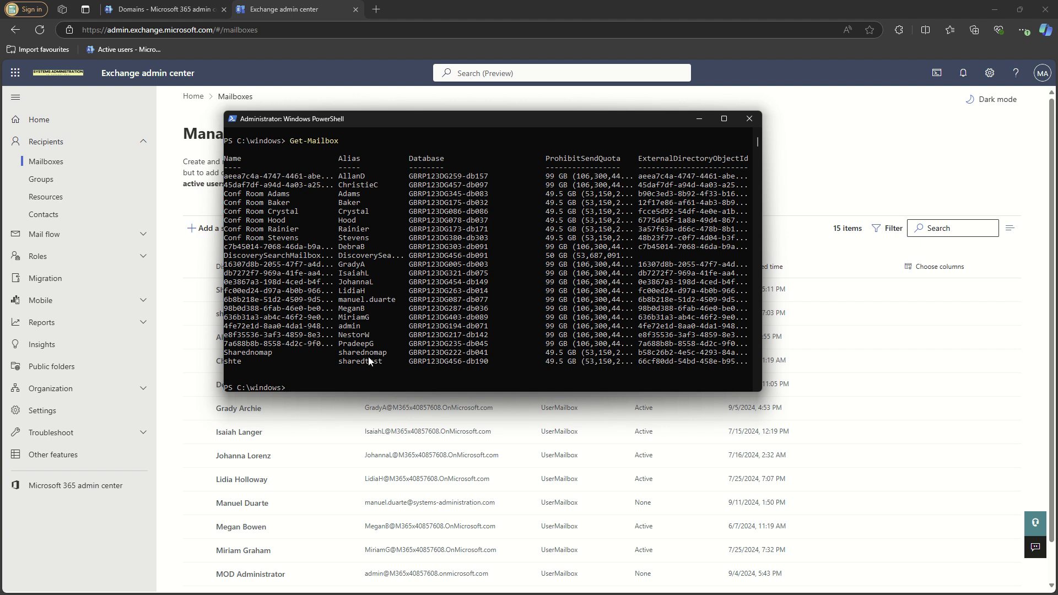
left_click_drag(368, 356, 224, 355)
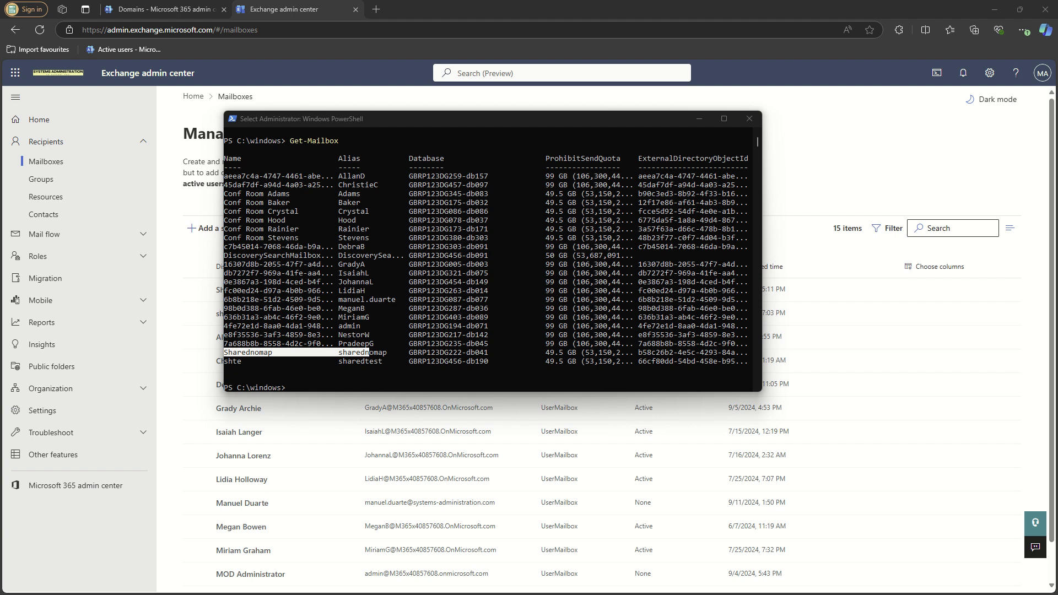
right_click(439, 346)
right_click(417, 332)
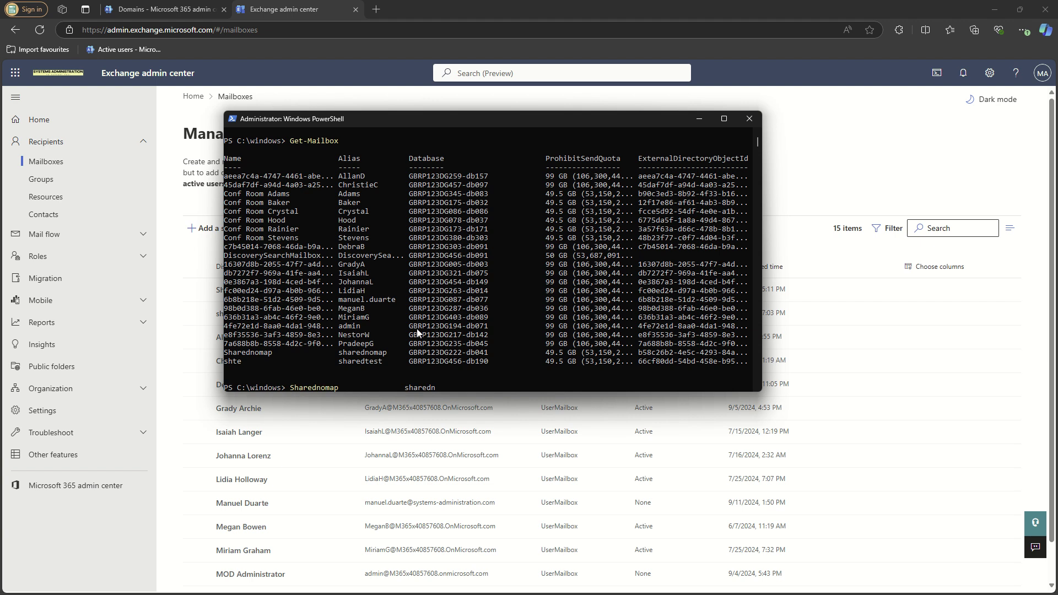
key("BackSpace")
key("BackSpace")
key("BackSpace")
key("BackSpace")
key("BackSpace")
key("BackSpace")
key("BackSpace")
key("BackSpace")
key("BackSpace")
key("BackSpace")
key("BackSpace")
key("BackSpace")
key("BackSpace")
key("BackSpace")
key("BackSpace")
key("BackSpace")
key("BackSpace")
key("BackSpace")
key("BackSpace")
key("BackSpace")
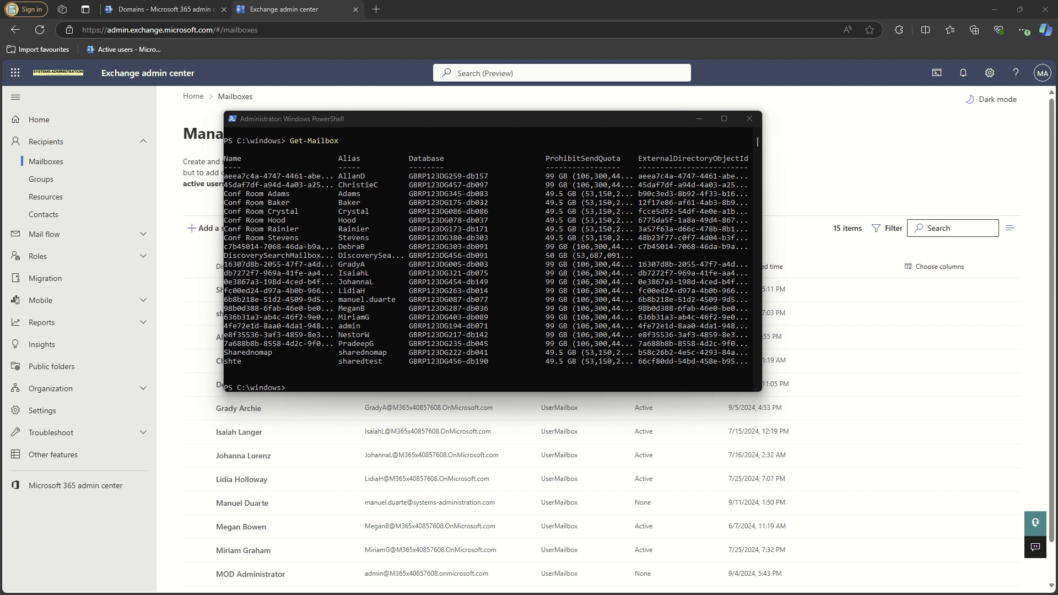
- Paste the Add-MailboxPermission template and replace the mailbox identity with Sharednomap
left_click(432, 316)
type("Add-MailboxPermission -Identity <MailboxIdentity> -User <UserIdentity> -AccessRights FullAccess -AutoMapping $false")
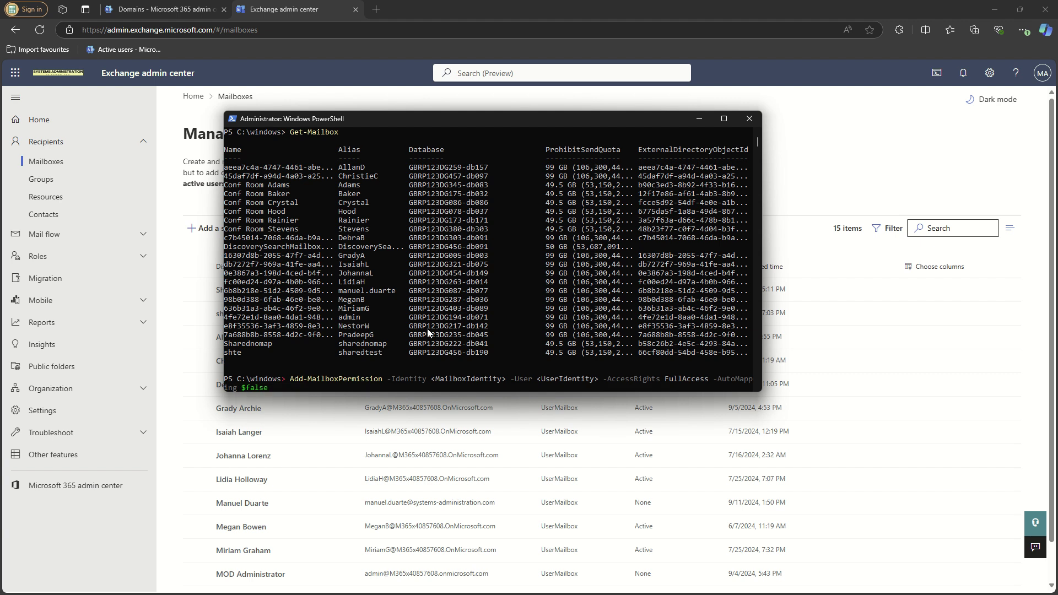
key("Right")
key("BackSpace")
key("BackSpace")
key("BackSpace")
key("BackSpace")
key("BackSpace")
key("BackSpace")
key("BackSpace")
key("BackSpace")
key("BackSpace")
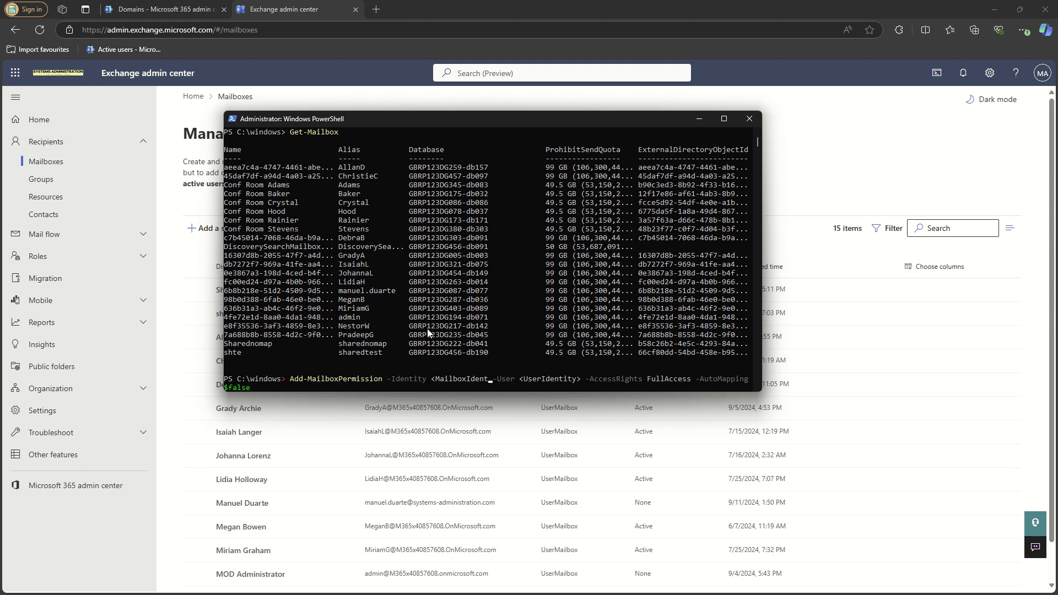
key("BackSpace")
key("BackSpace")
key("BackSpace")
key("BackSpace")
key("BackSpace")
key("BackSpace")
key("BackSpace")
key("BackSpace")
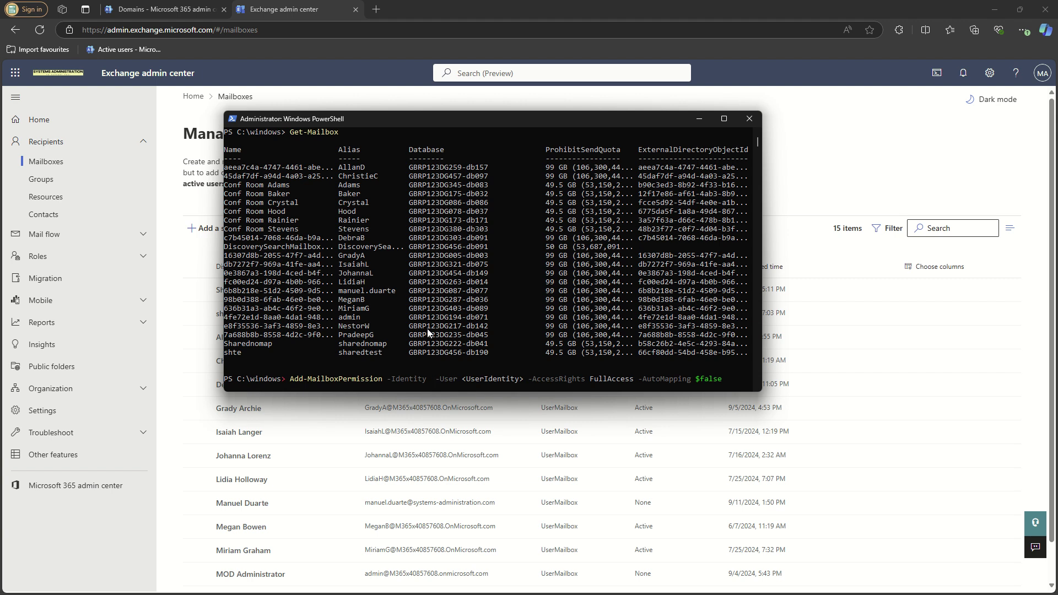
type("Shared")
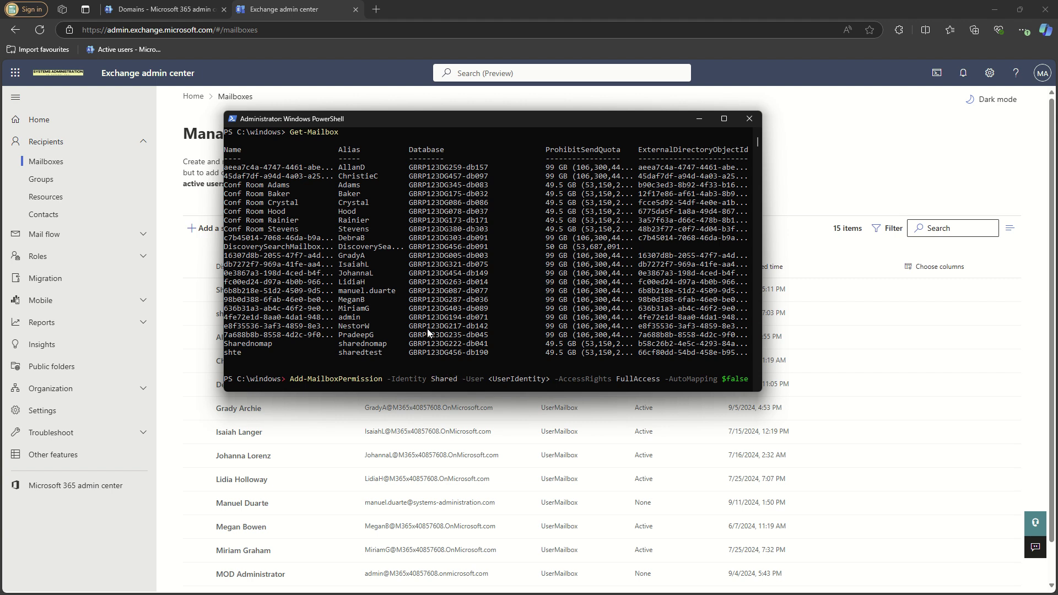
type("nomap")
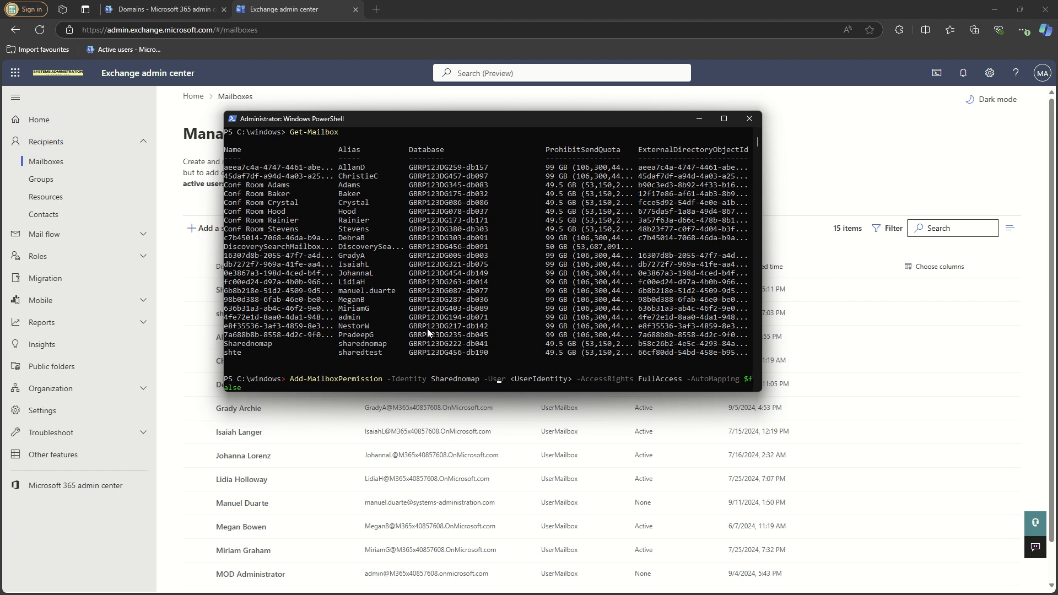
- Set the user identity to admin, select 'admin' in the output, and move the console aside
key("Right")
key("Right")
key("Right")
key("Right")
key("Right")
key("Right")
key("Right")
key("Right")
key("Right")
key("BackSpace")
key("BackSpace")
key("BackSpace")
key("BackSpace")
key("BackSpace")
key("BackSpace")
key("BackSpace")
key("BackSpace")
key("BackSpace")
key("BackSpace")
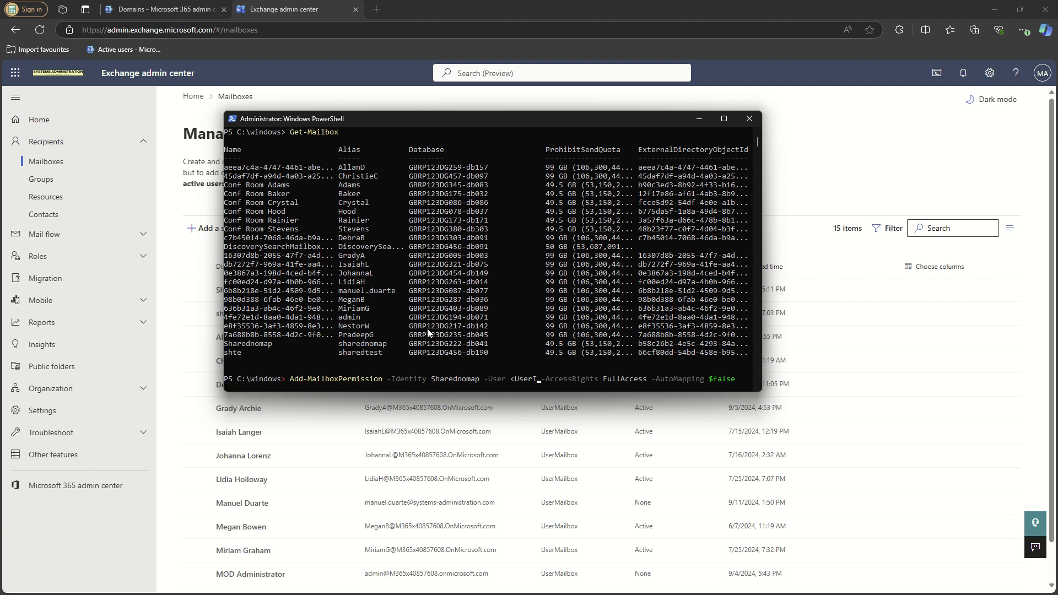
key("BackSpace")
key("BackSpace")
key("BackSpace")
key("BackSpace")
type("adm")
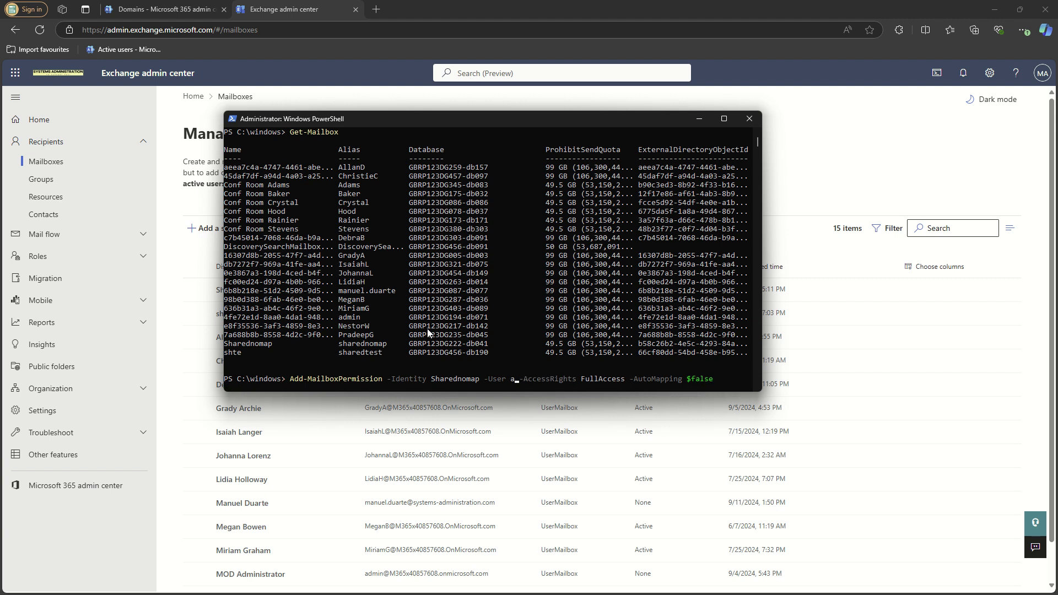
type("in")
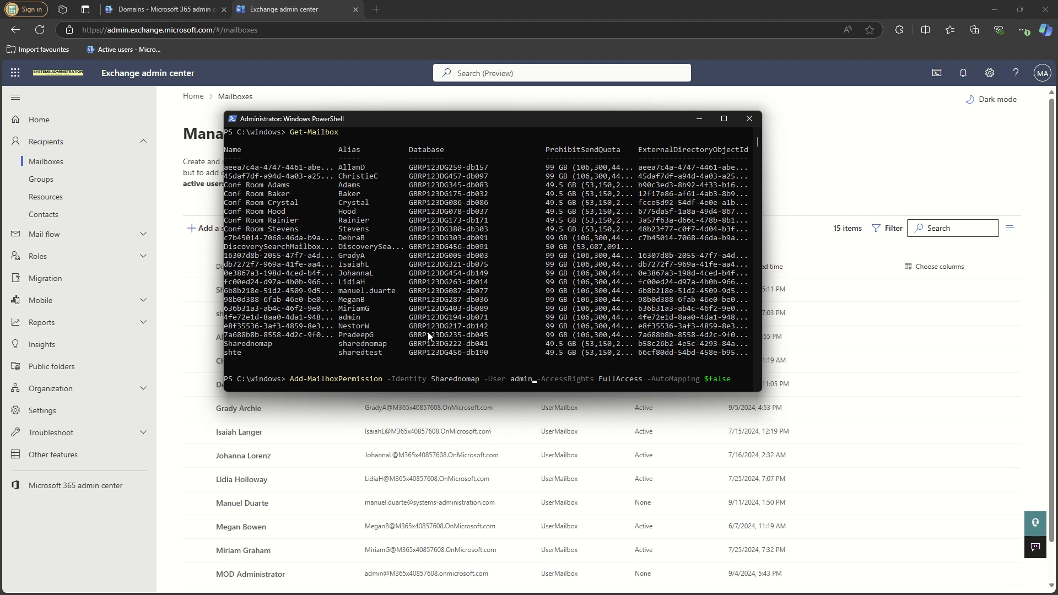
left_click_drag(360, 321, 340, 319)
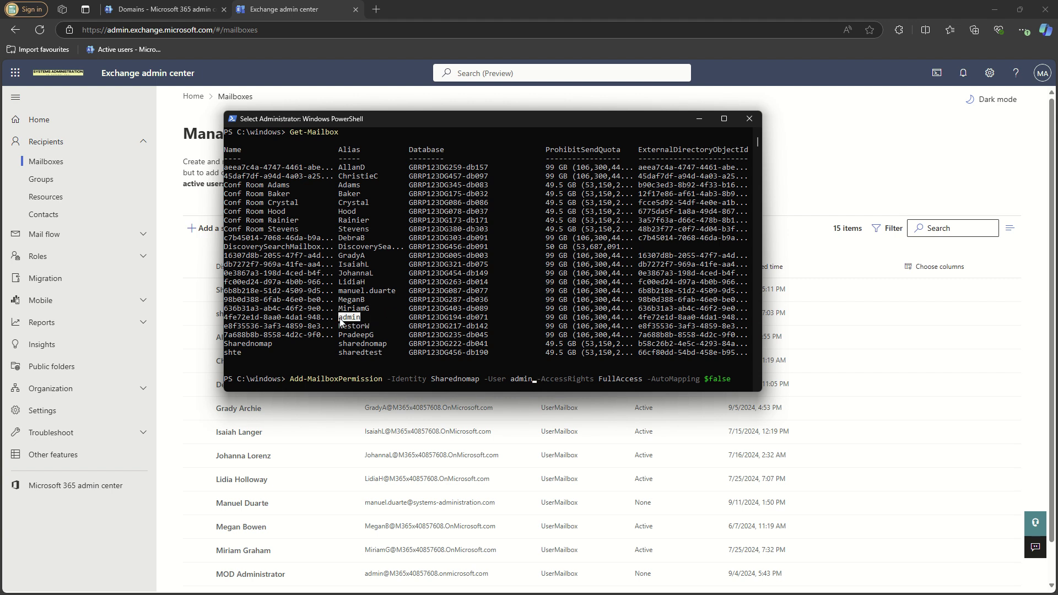
left_click_drag(489, 118, 0, 234)
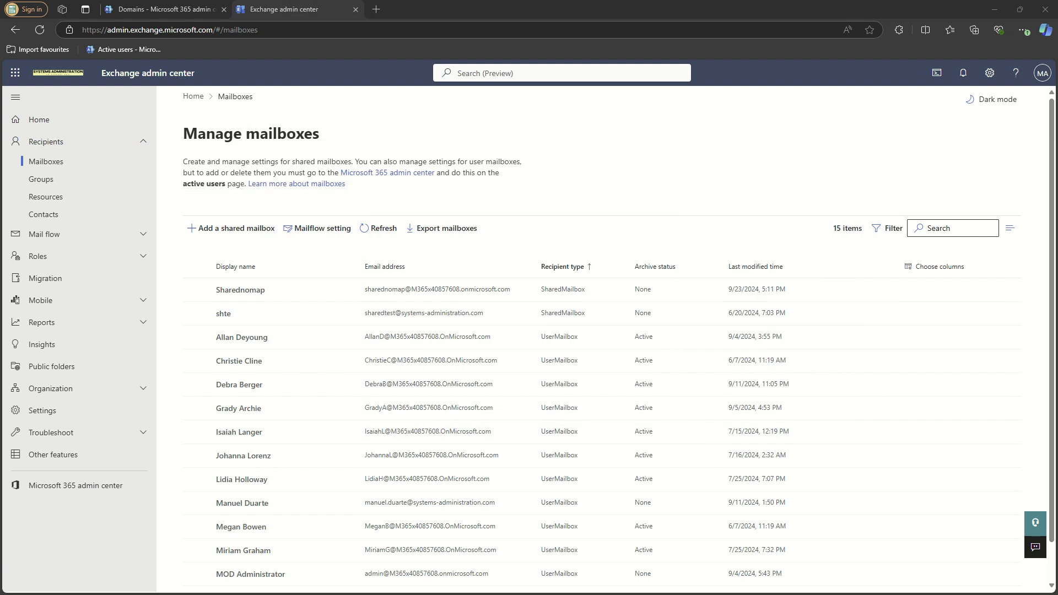
- Search mailboxes for admin and copy MOD Administrator's full user ID from its details
left_click(924, 229)
type("a")
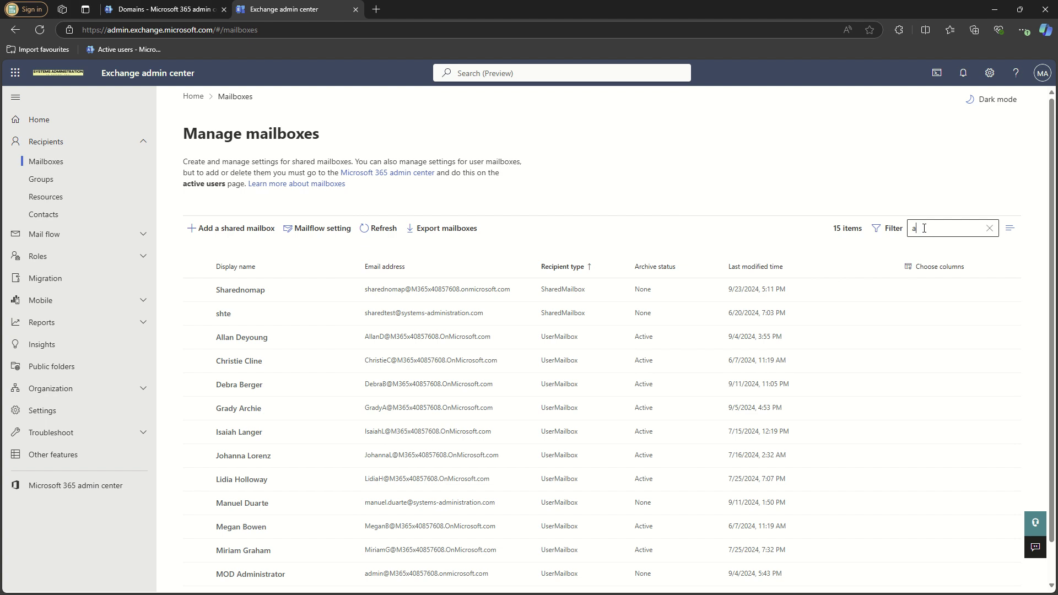
type("dmin")
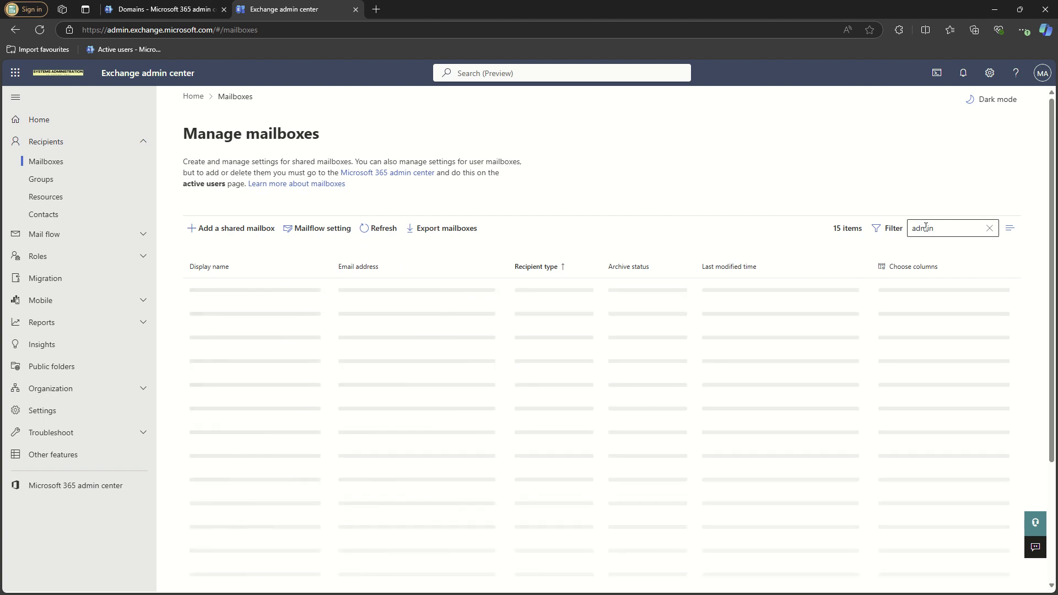
left_click(440, 290)
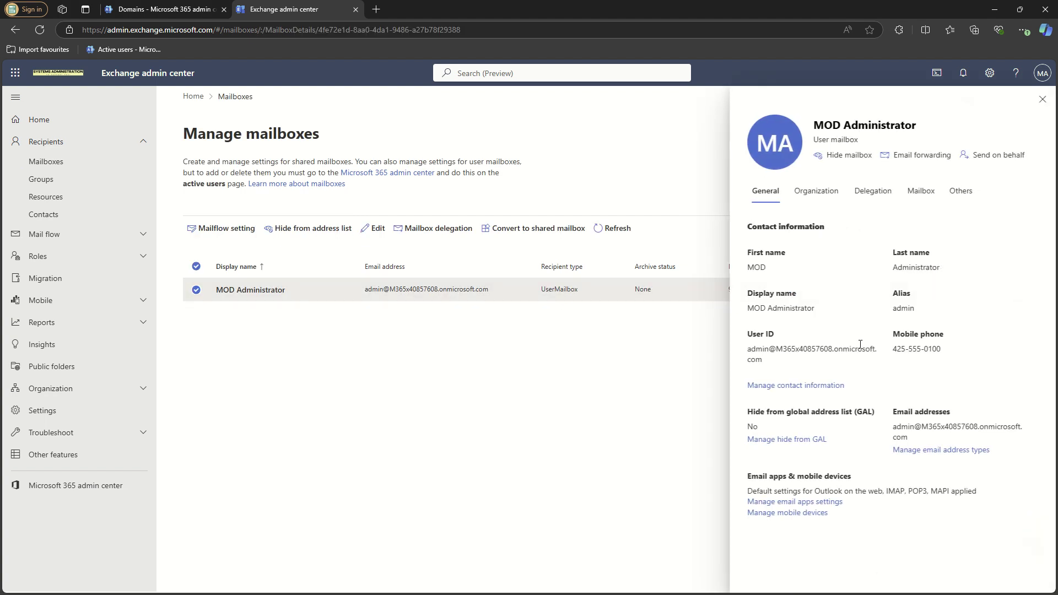
left_click_drag(767, 361, 745, 349)
key("ctrl+c")
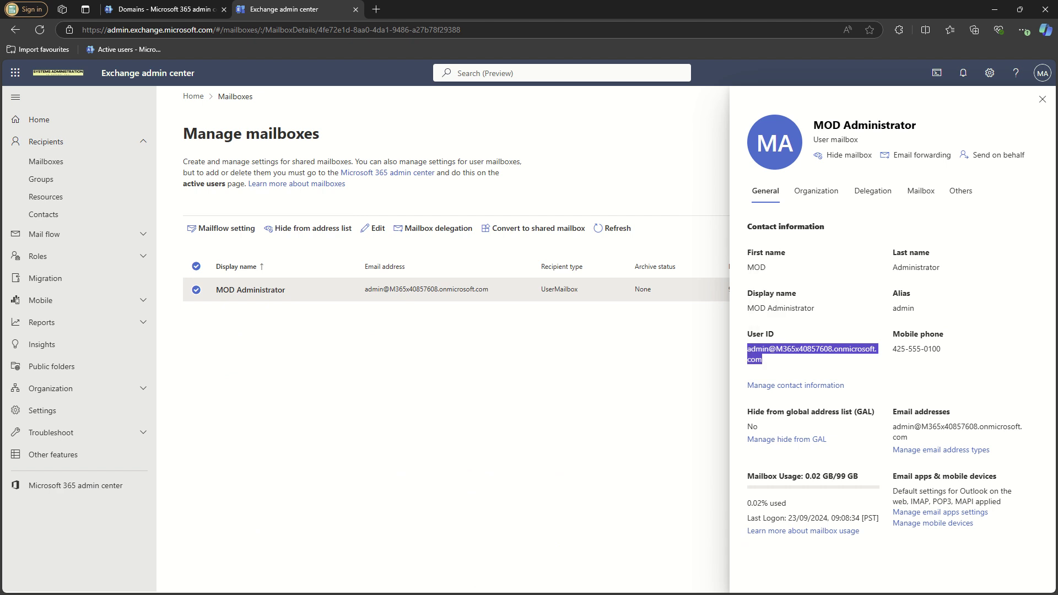
left_click_drag(0, 214, 947, 222)
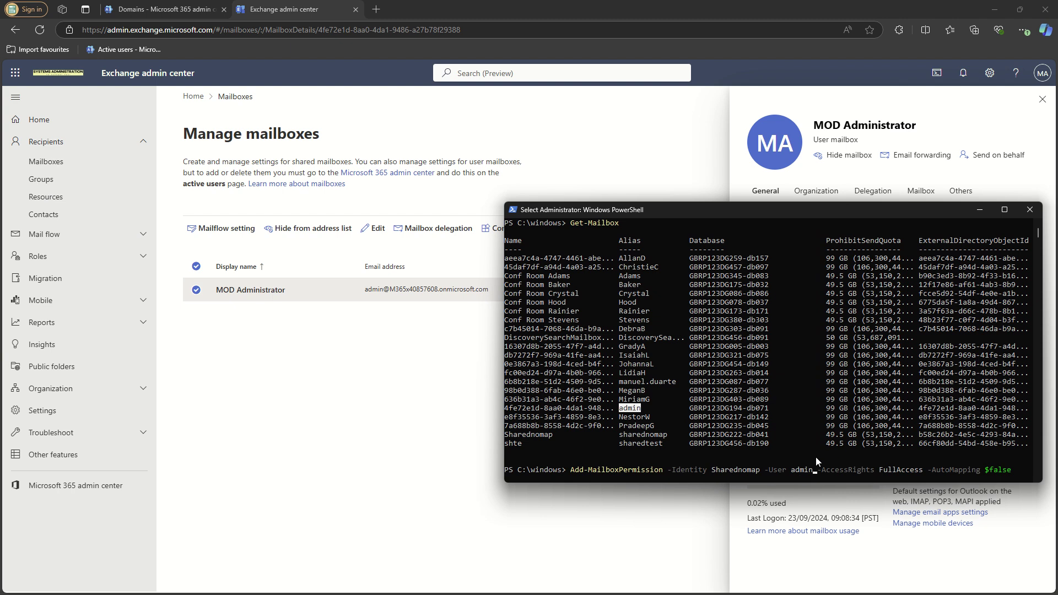
- Swap 'admin' for the full user ID and run Add-MailboxPermission granting FullAccess to Sharednomap
key("Escape")
key("BackSpace")
key("BackSpace")
key("BackSpace")
key("BackSpace")
key("BackSpace")
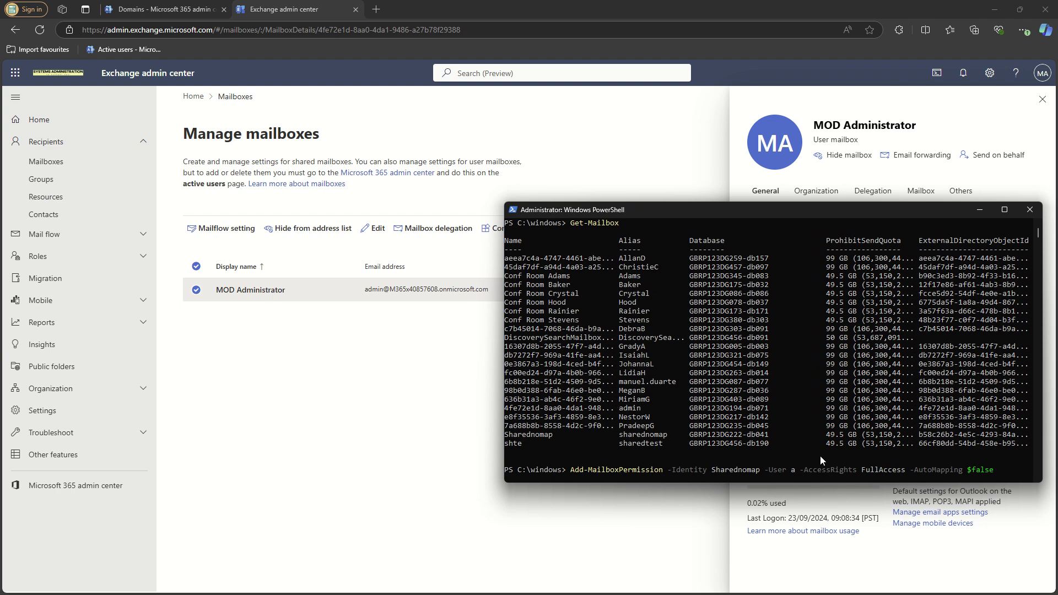
key("ctrl+v")
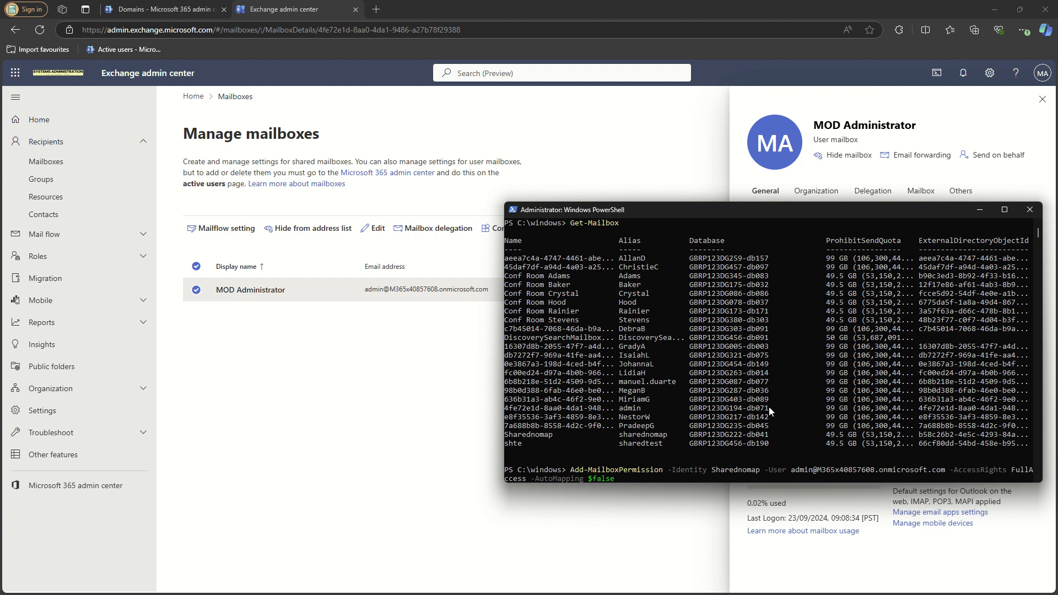
key("Return")
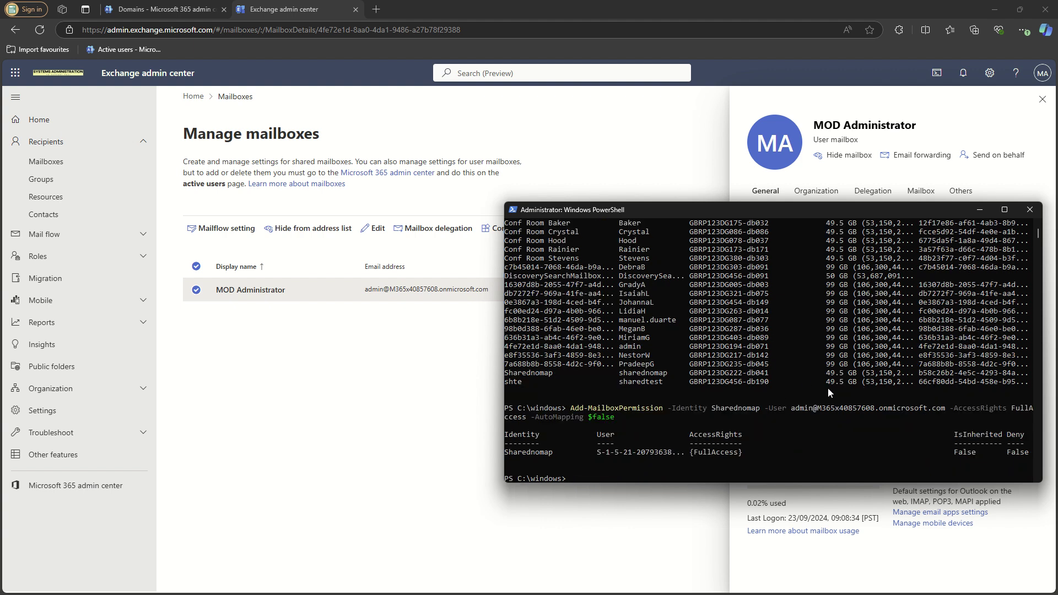
left_click(326, 353)
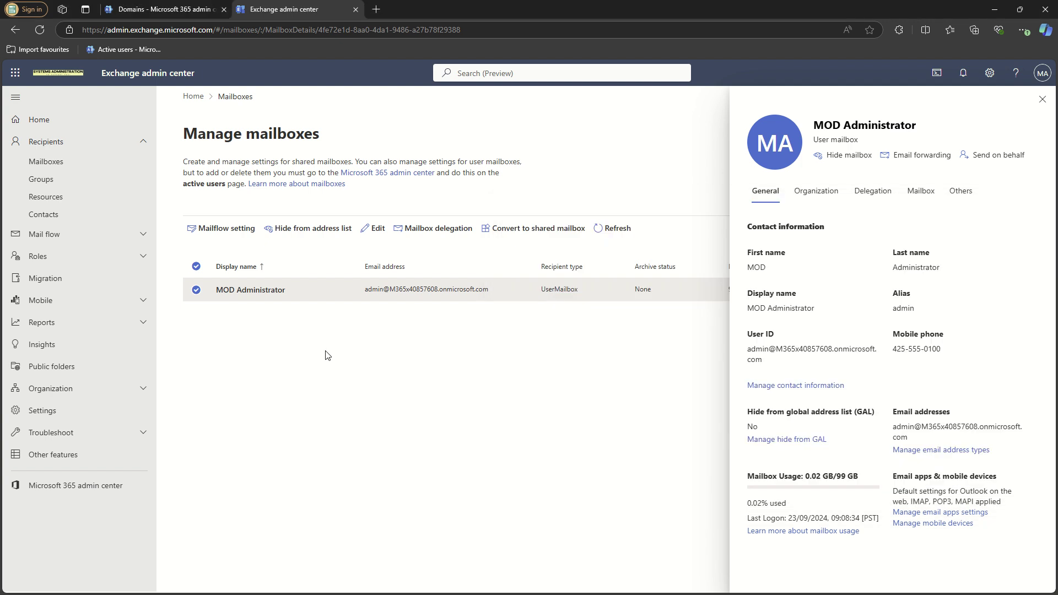
- Close the admin details, clear the search, and sort mailboxes by recipient type
left_click(1042, 99)
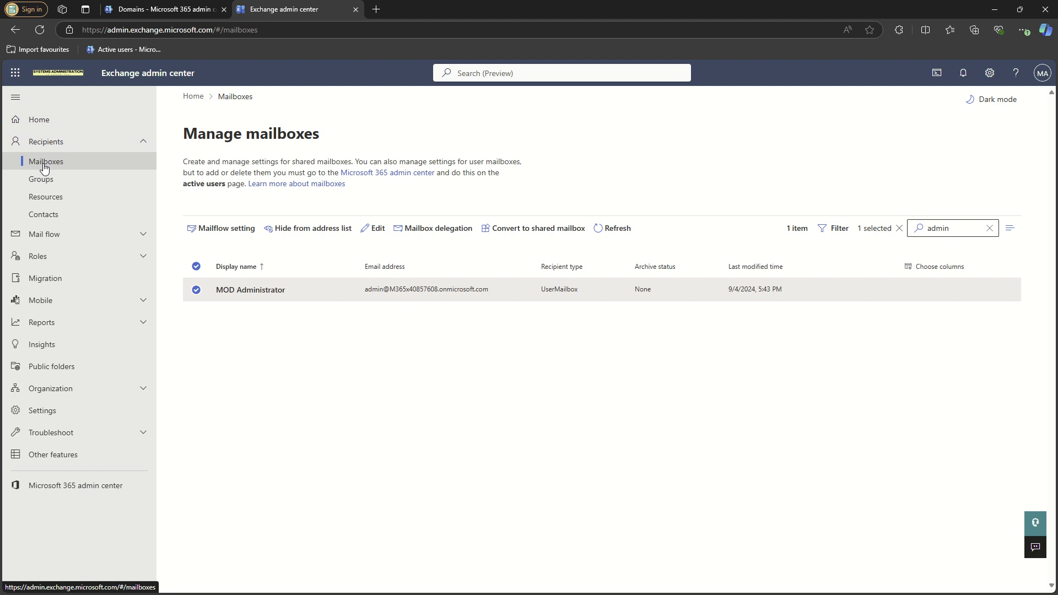
left_click(990, 228)
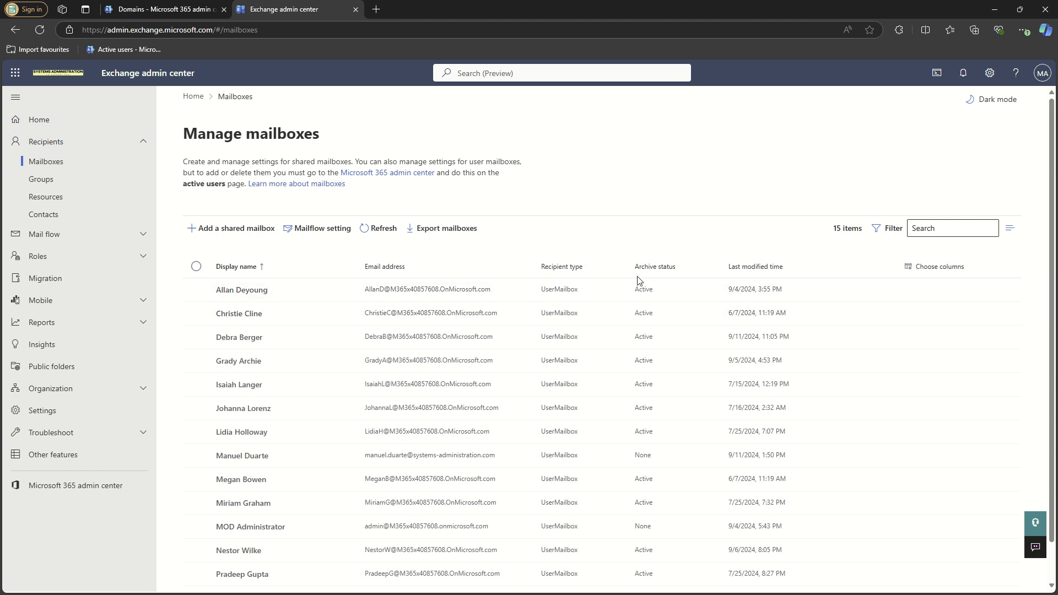
left_click(575, 268)
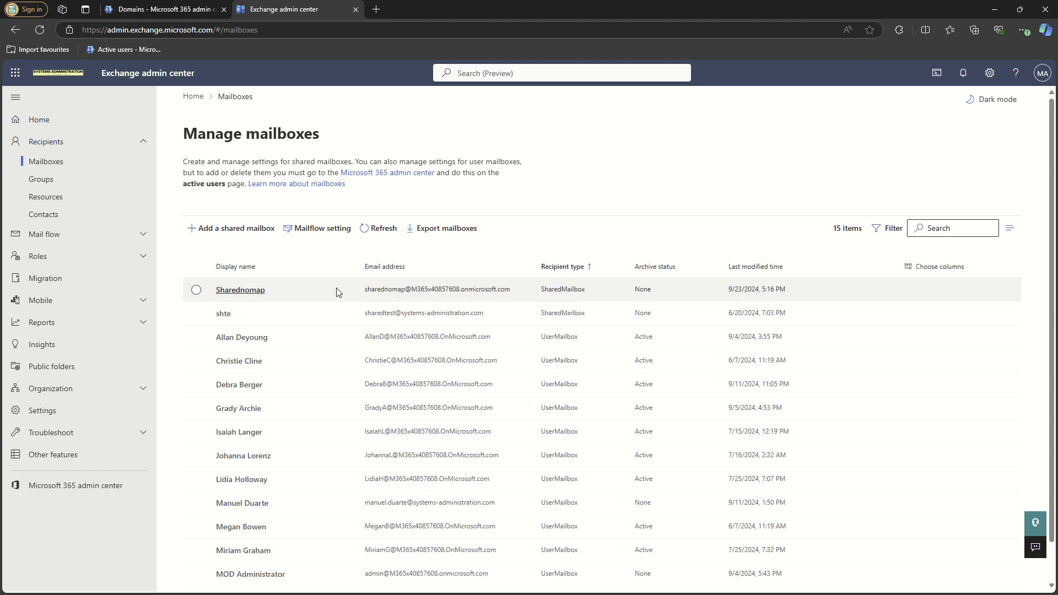
- Open Sharednomap's details, check its email address types, and select its email address
left_click(499, 294)
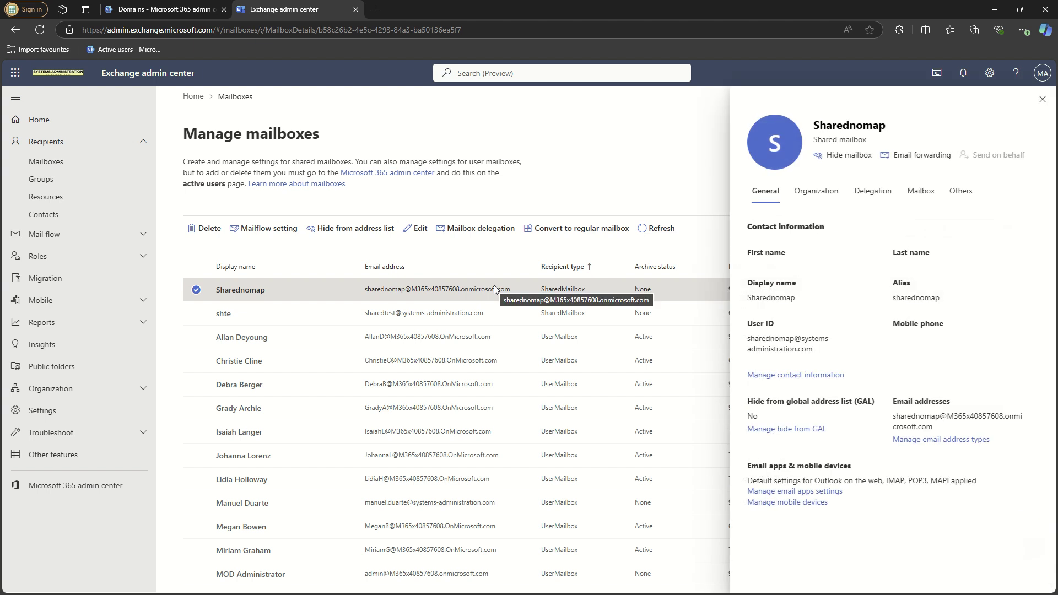
left_click_drag(819, 354, 747, 342)
left_click_drag(896, 417, 941, 430)
left_click(940, 439)
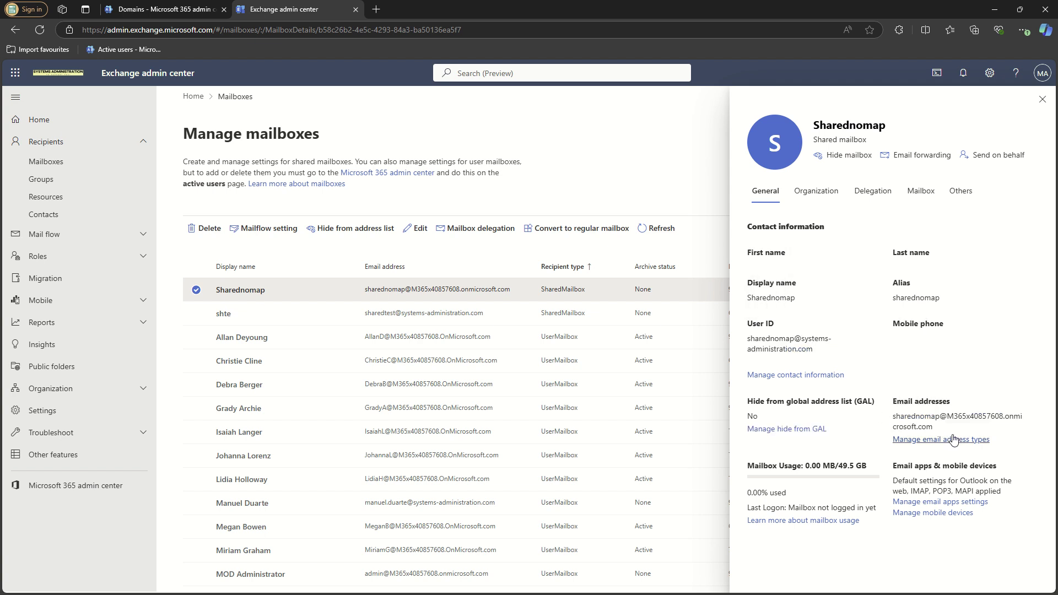
left_click(1042, 99)
left_click_drag(932, 428, 897, 419)
key("ctrl+c")
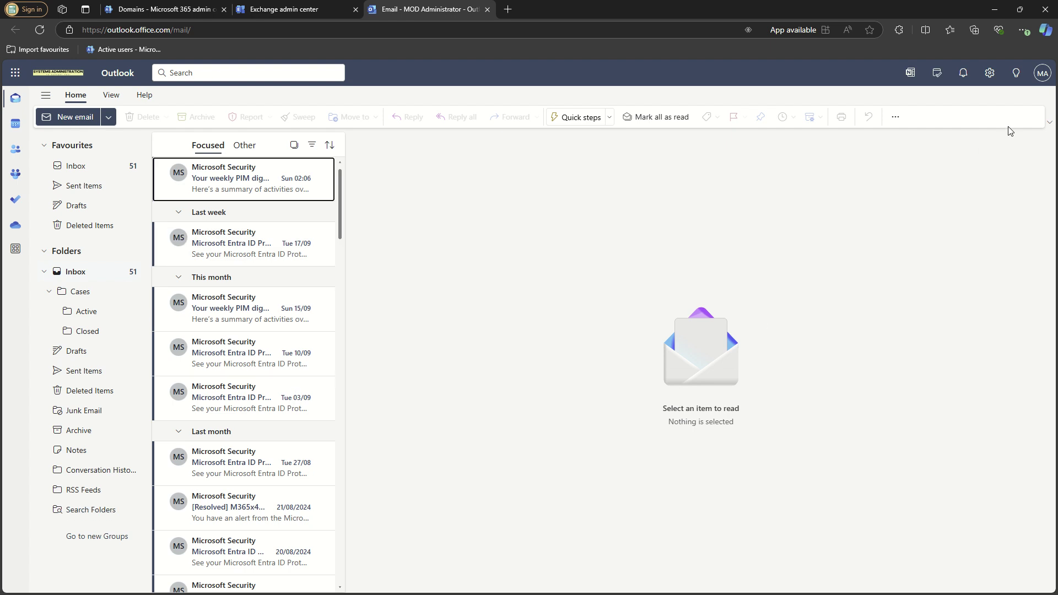
- Open the pasted Sharednomap address through Open another mailbox in Outlook on the web
left_click(1041, 78)
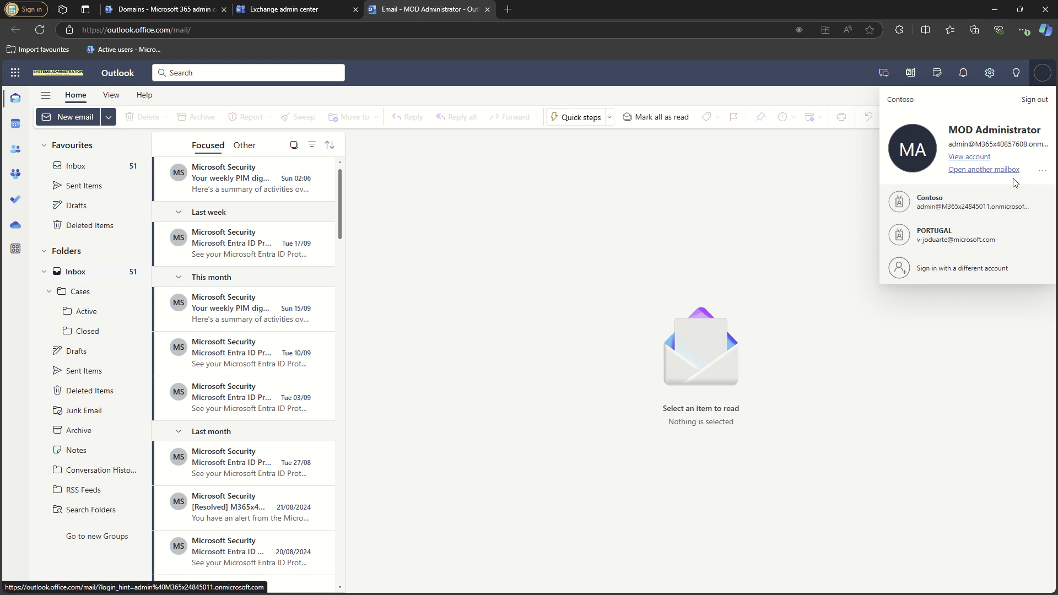
left_click(967, 170)
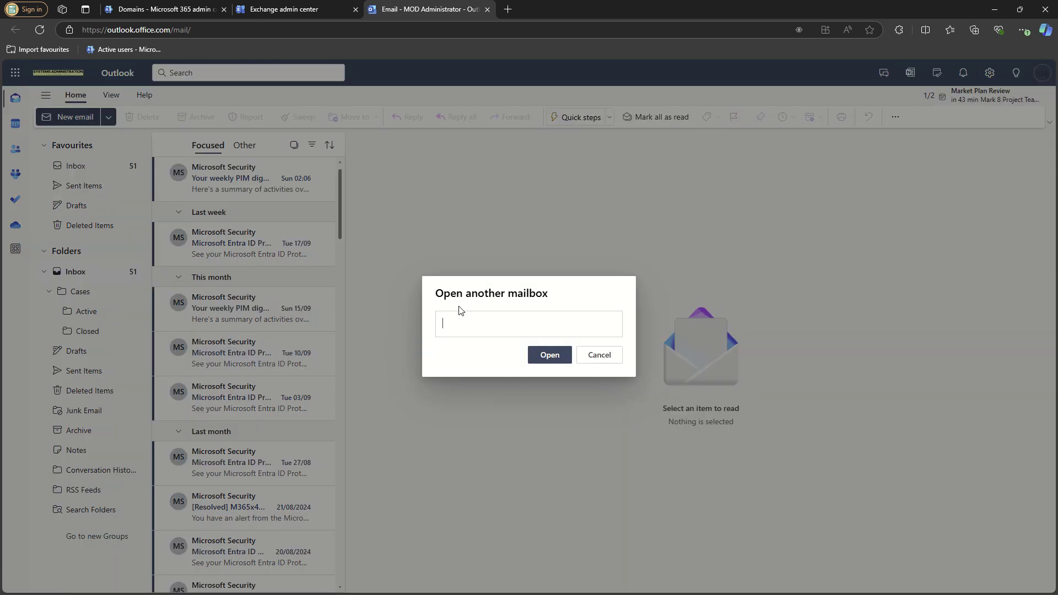
key("ctrl+v")
left_click(548, 354)
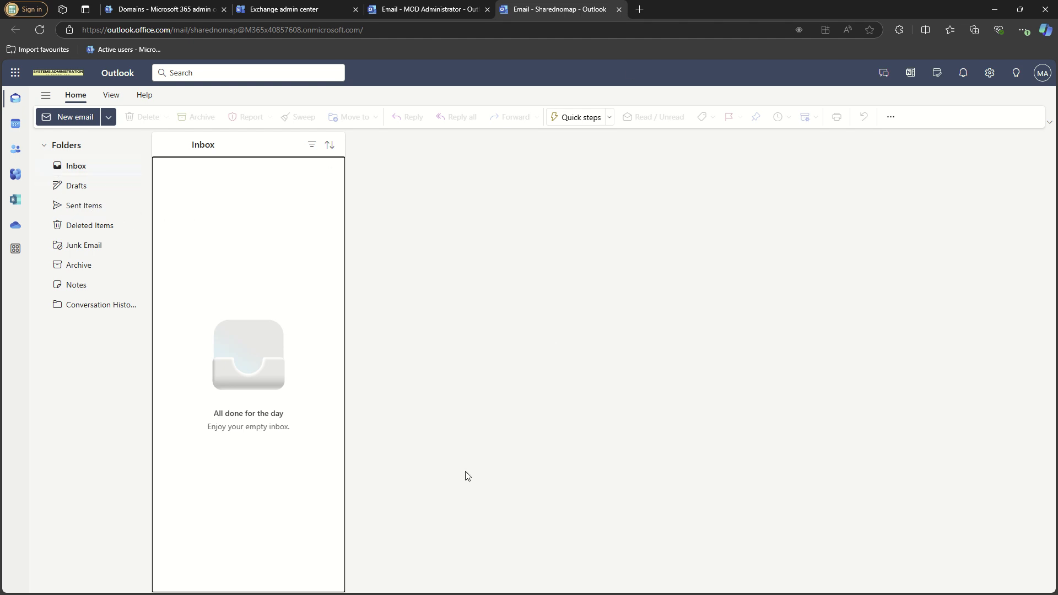
- Switch to desktop Outlook and open File > Account Settings > Account Settings
left_click(995, 10)
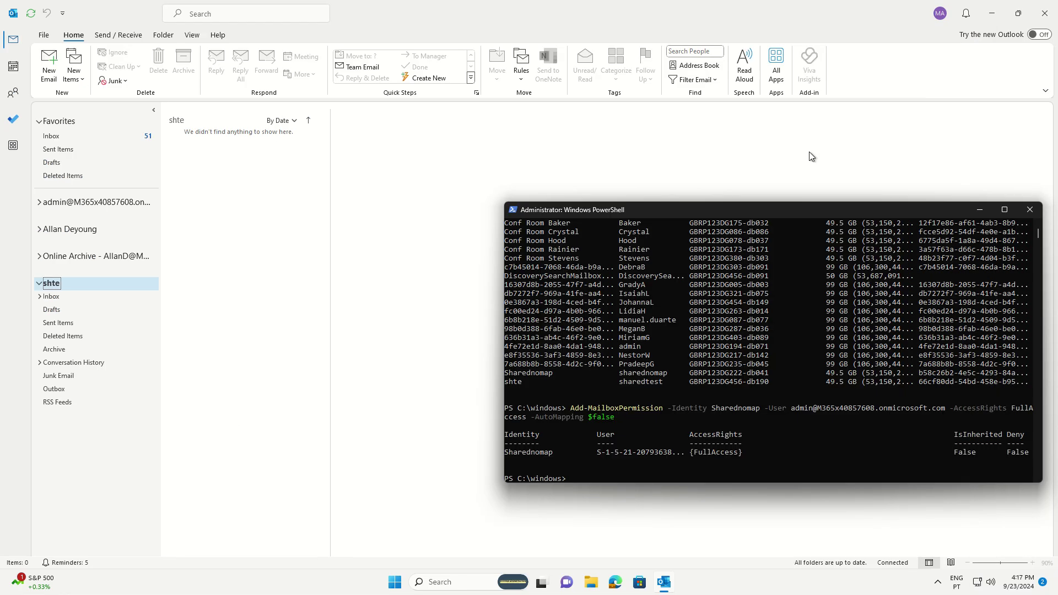
left_click(422, 397)
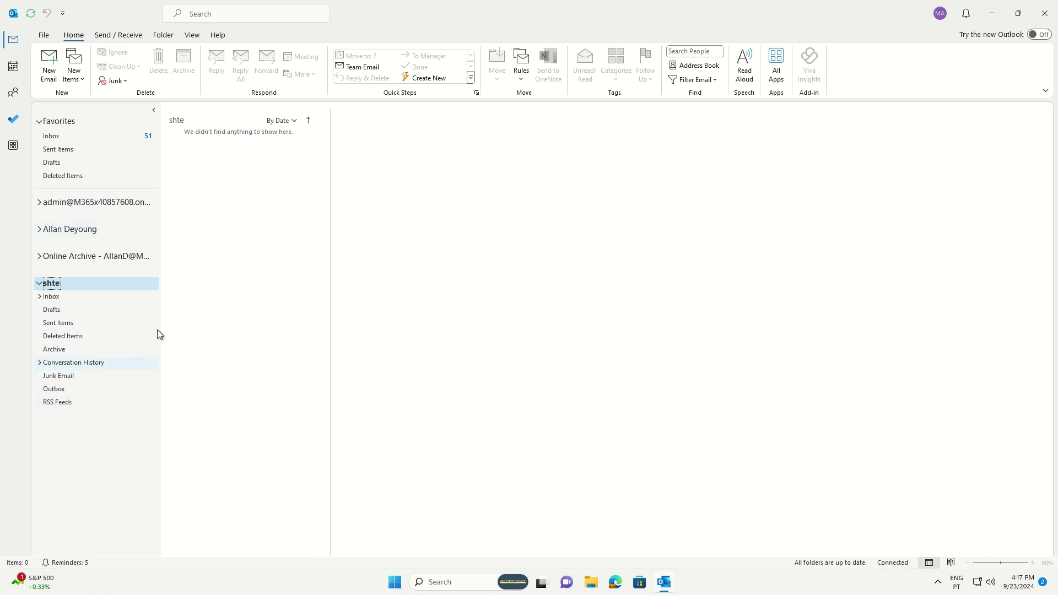
left_click(43, 37)
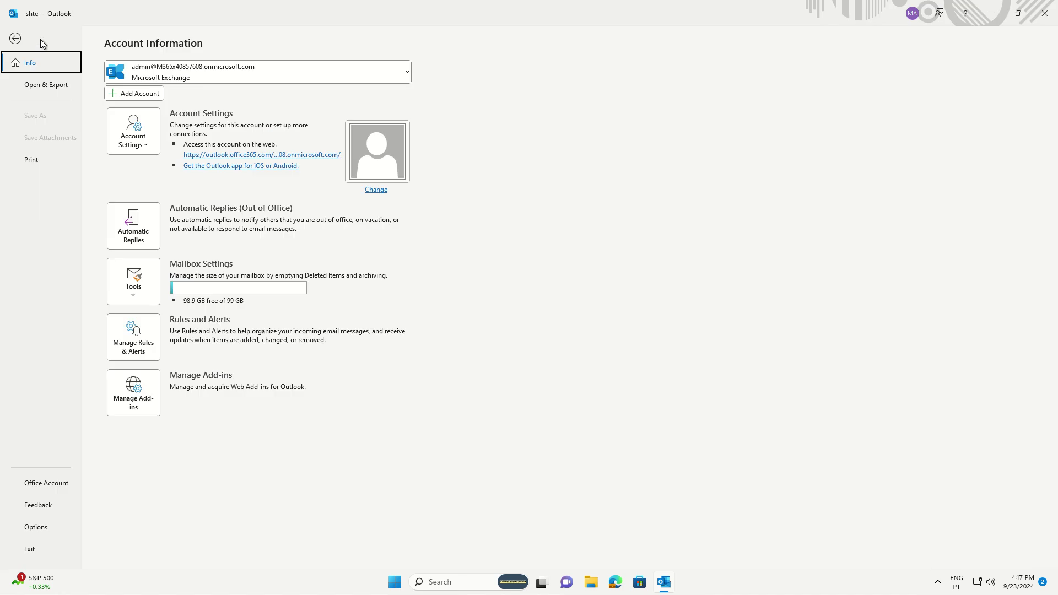
left_click(128, 141)
left_click(141, 166)
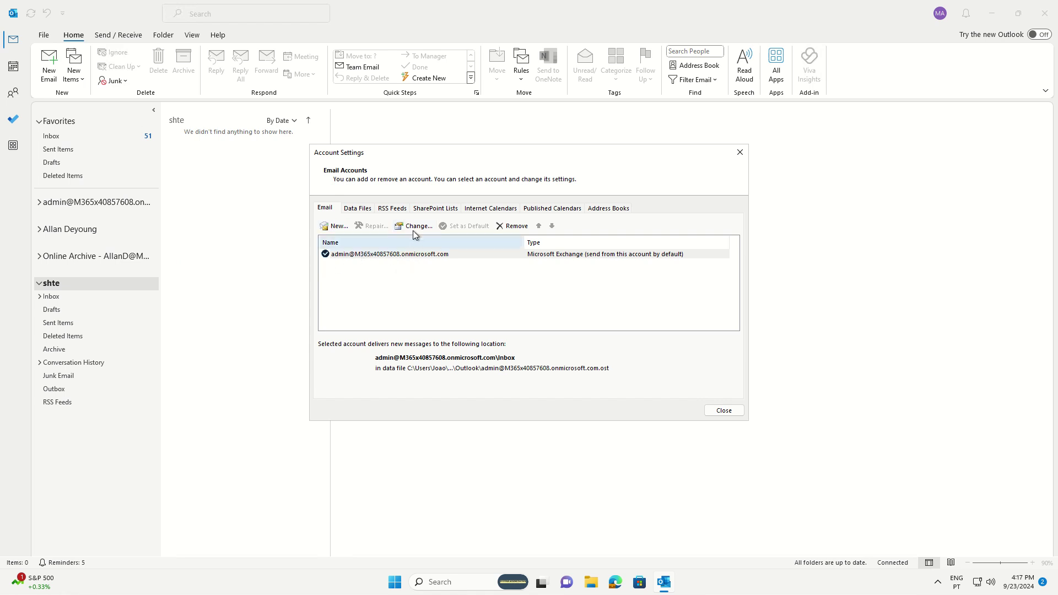
- Add the Sharednomap address as an additional mailbox in the Exchange account's Advanced settings
left_click(411, 228)
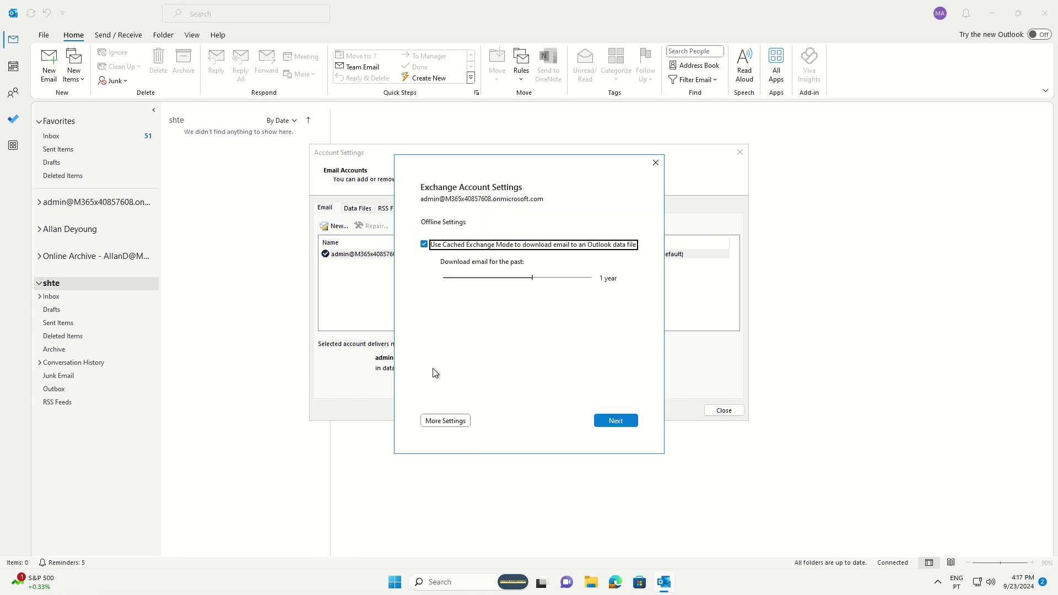
left_click(444, 422)
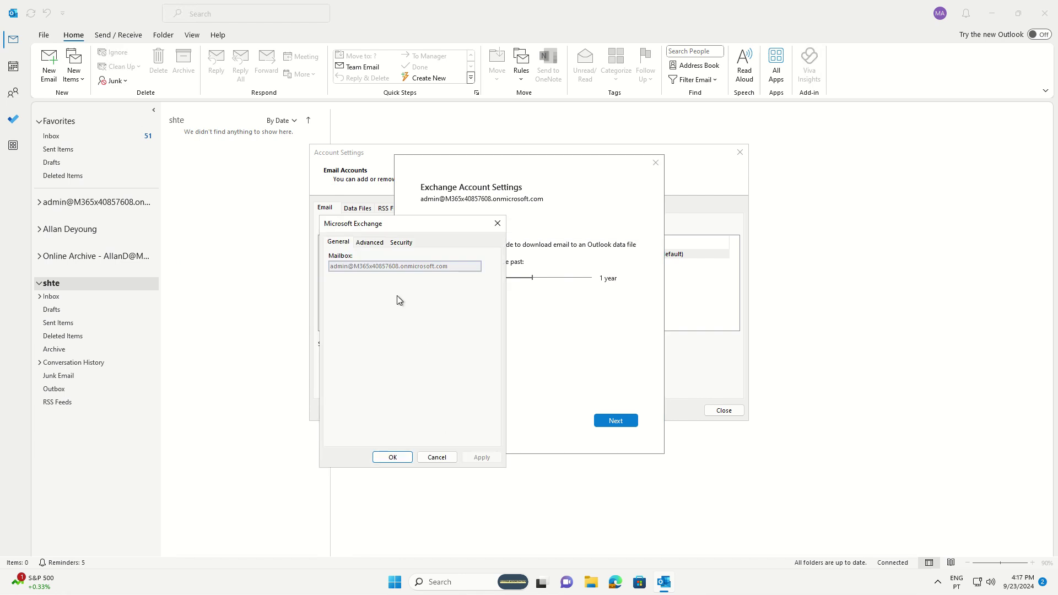
left_click(368, 245)
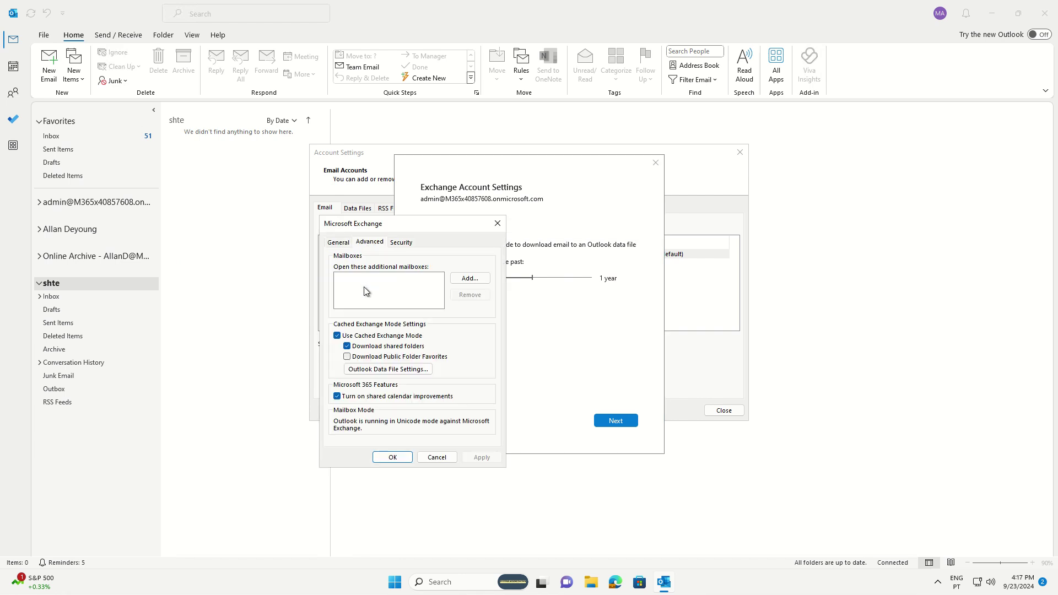
left_click(465, 279)
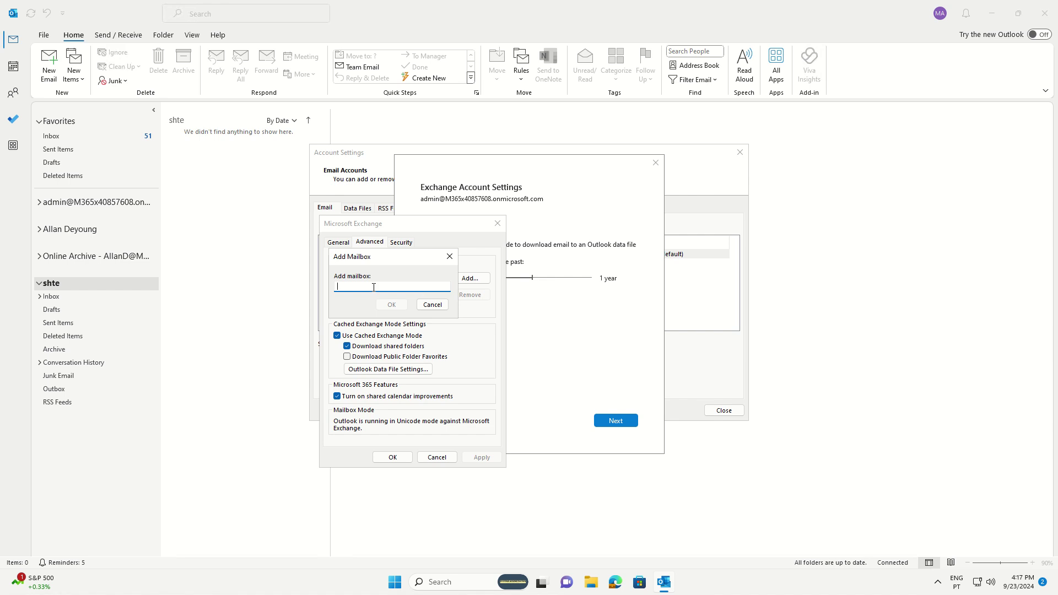
key("ctrl+v")
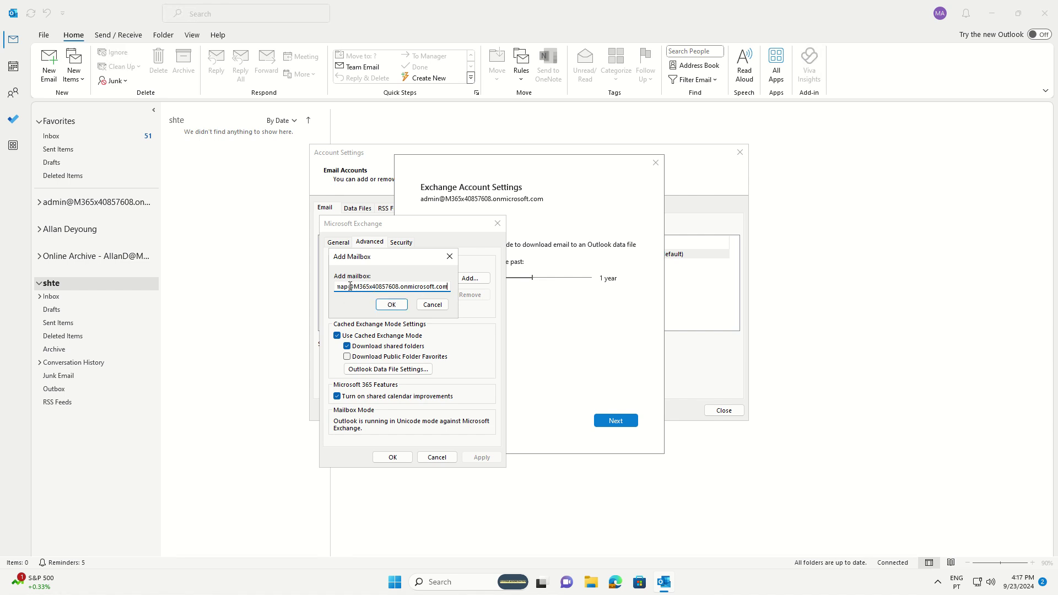
key("Home")
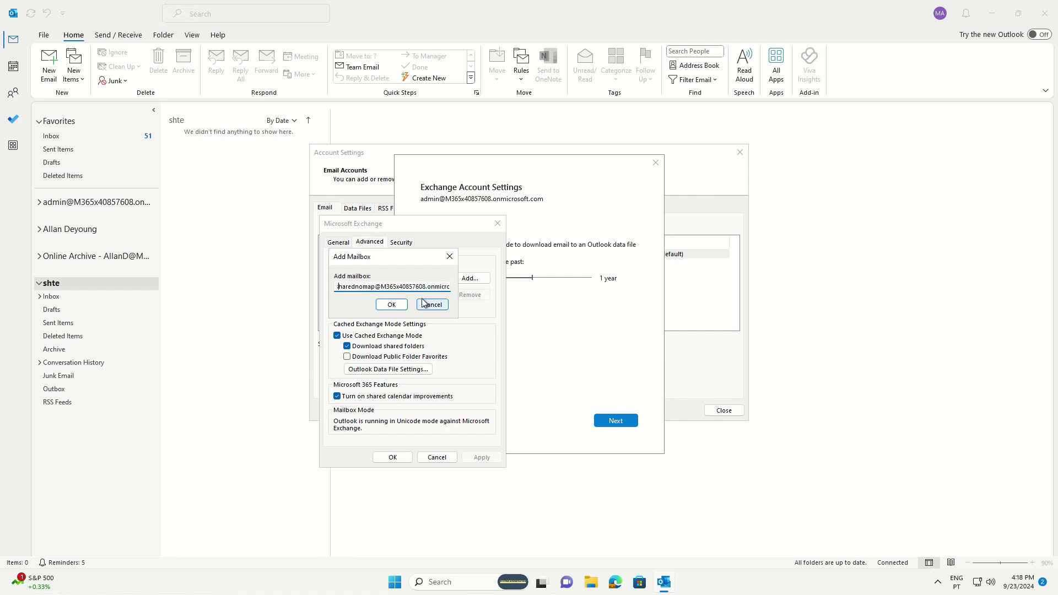
left_click(392, 305)
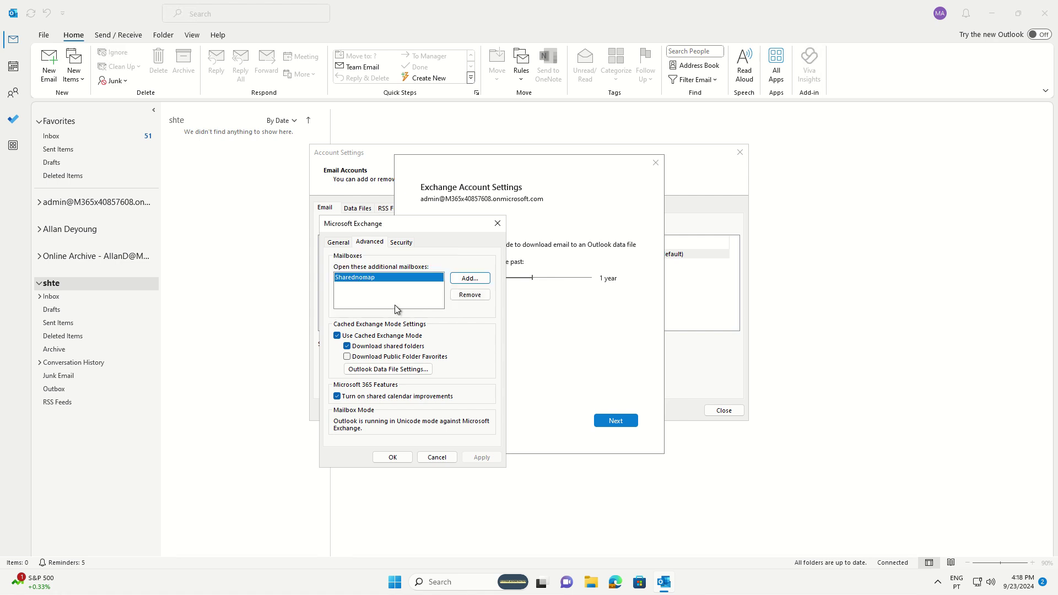
- Leave Download shared folders enabled, then apply and save the Exchange settings
left_click(348, 347)
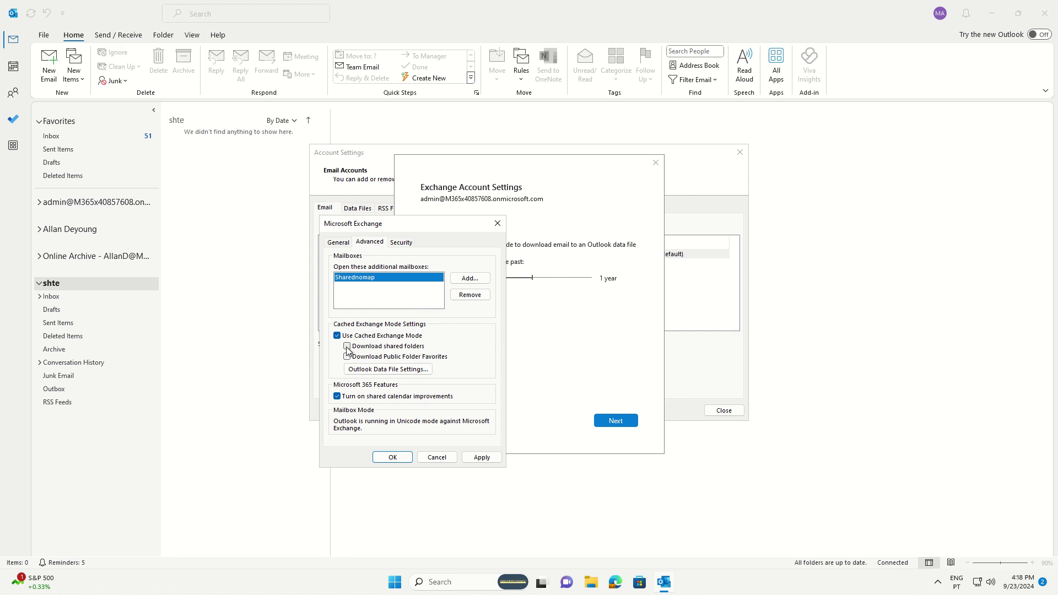
left_click(347, 347)
left_click_drag(366, 224, 279, 229)
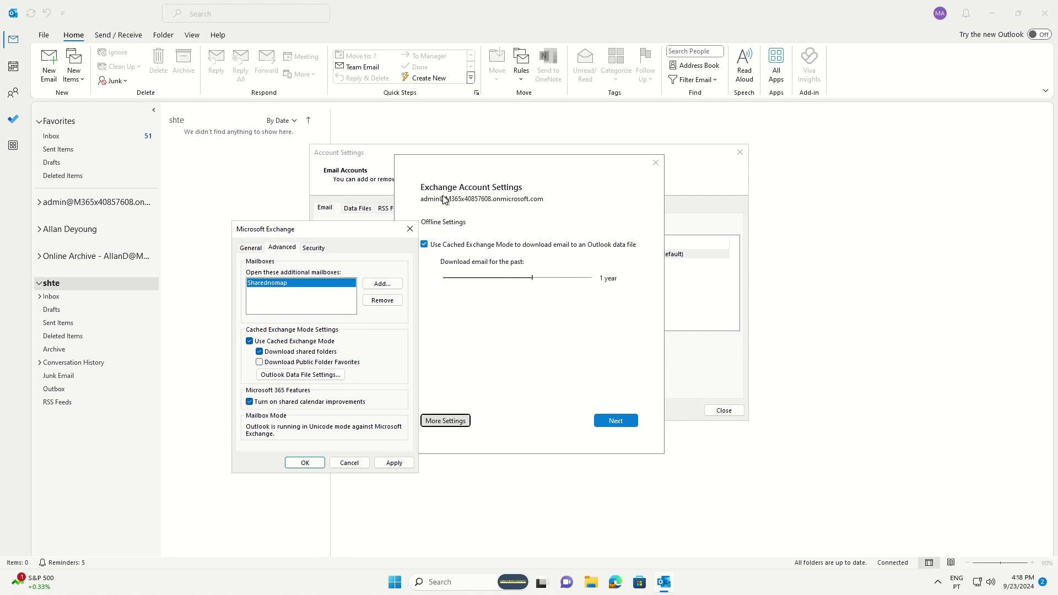
left_click(394, 463)
left_click(310, 467)
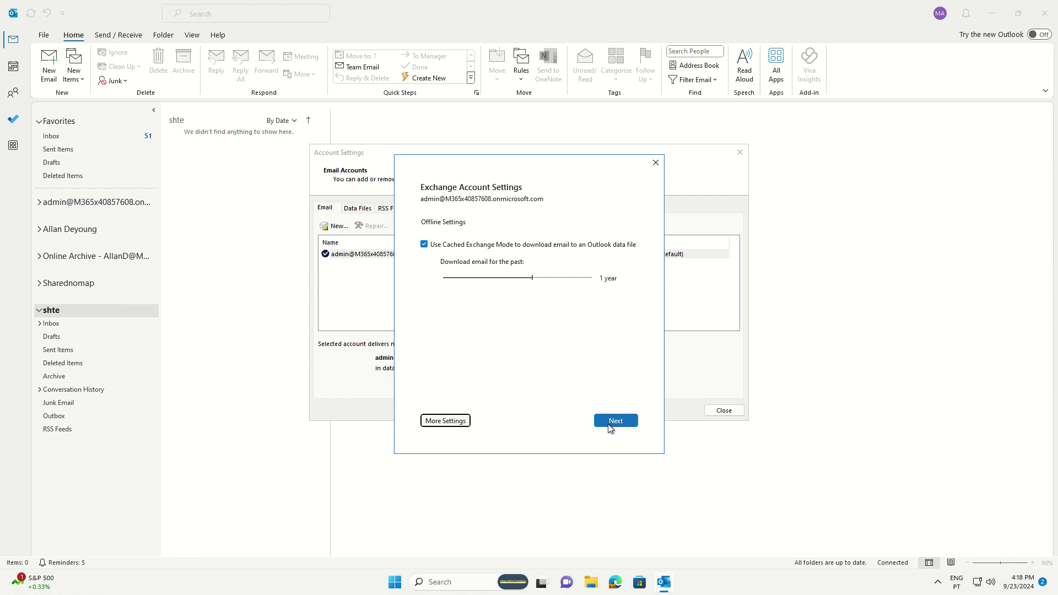
- Finish the account update, close Account Settings, and open Sharednomap's Inbox in the folder pane
left_click(615, 422)
left_click(531, 429)
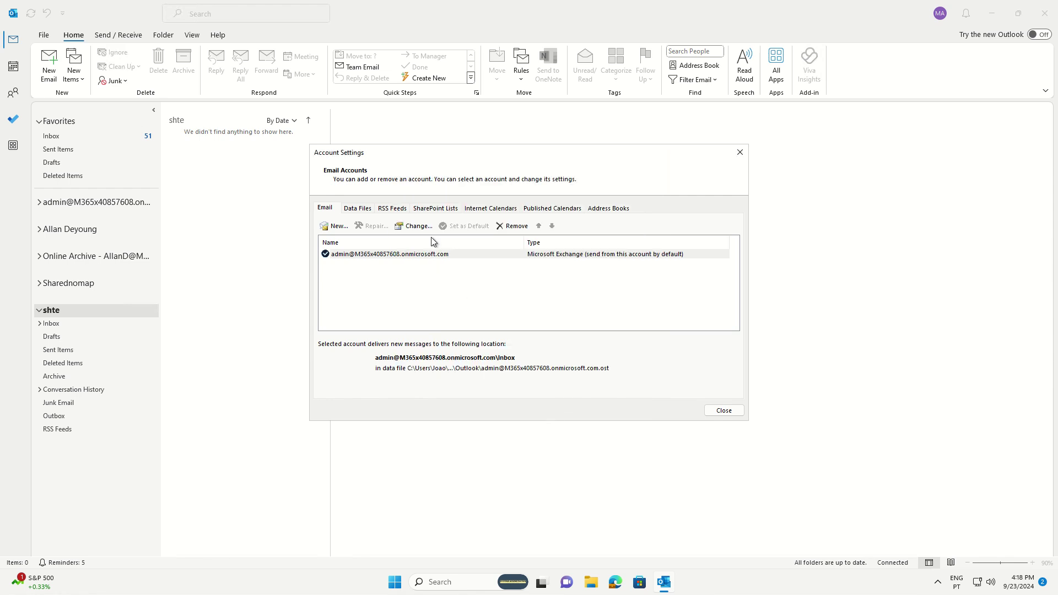
left_click(739, 153)
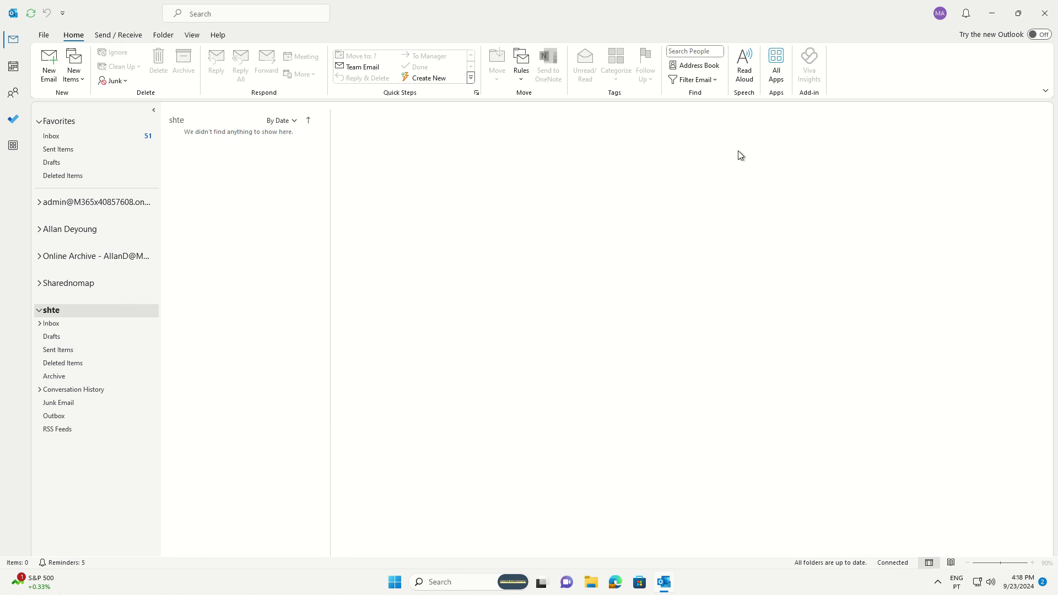
left_click(39, 284)
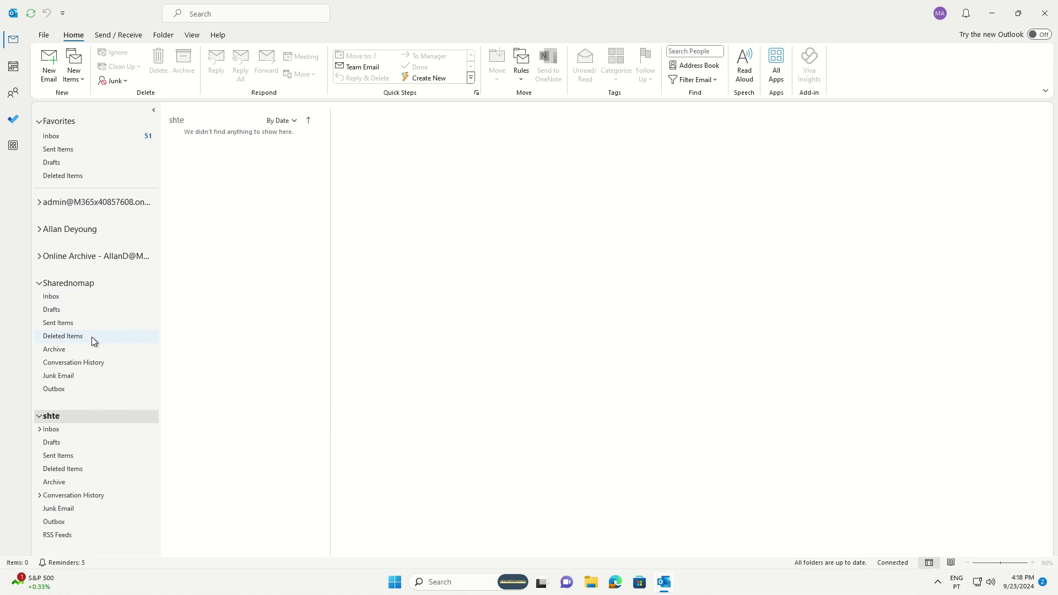
left_click(71, 300)
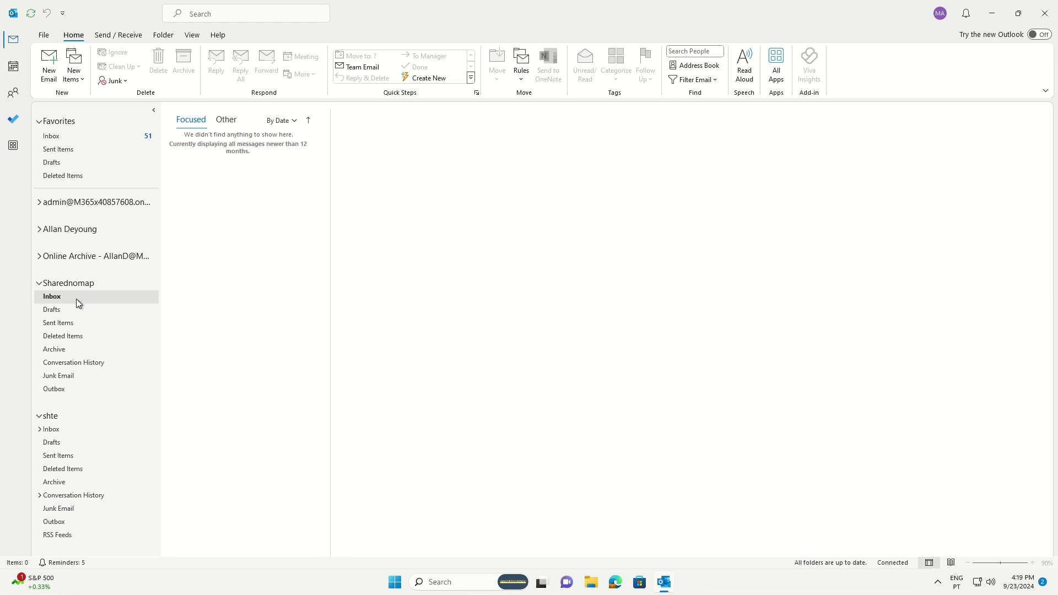
- Reopen File > Account Settings > Account Settings in Outlook
left_click(43, 35)
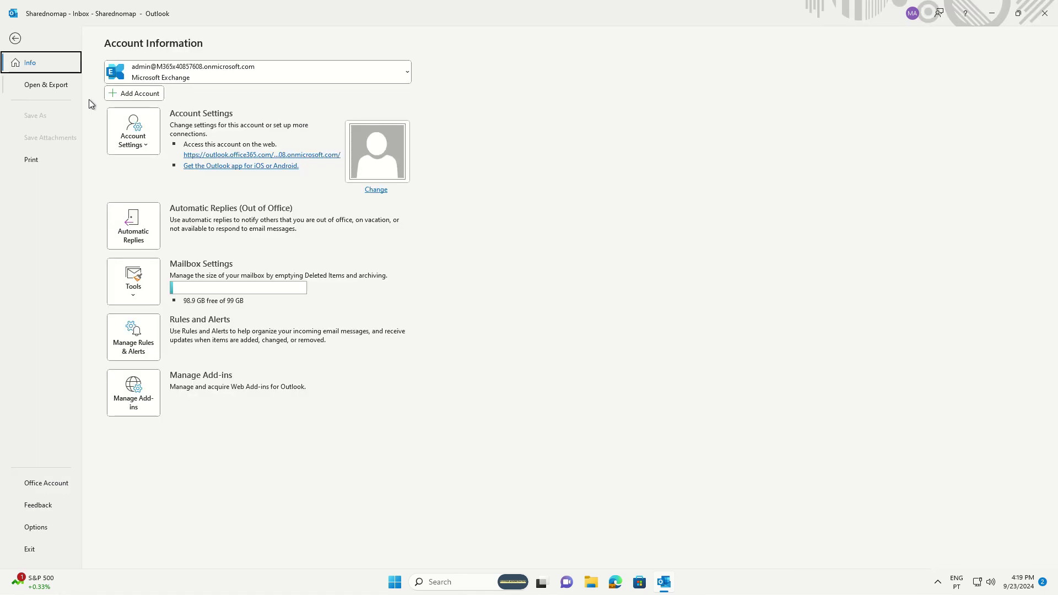
left_click(134, 132)
left_click(168, 169)
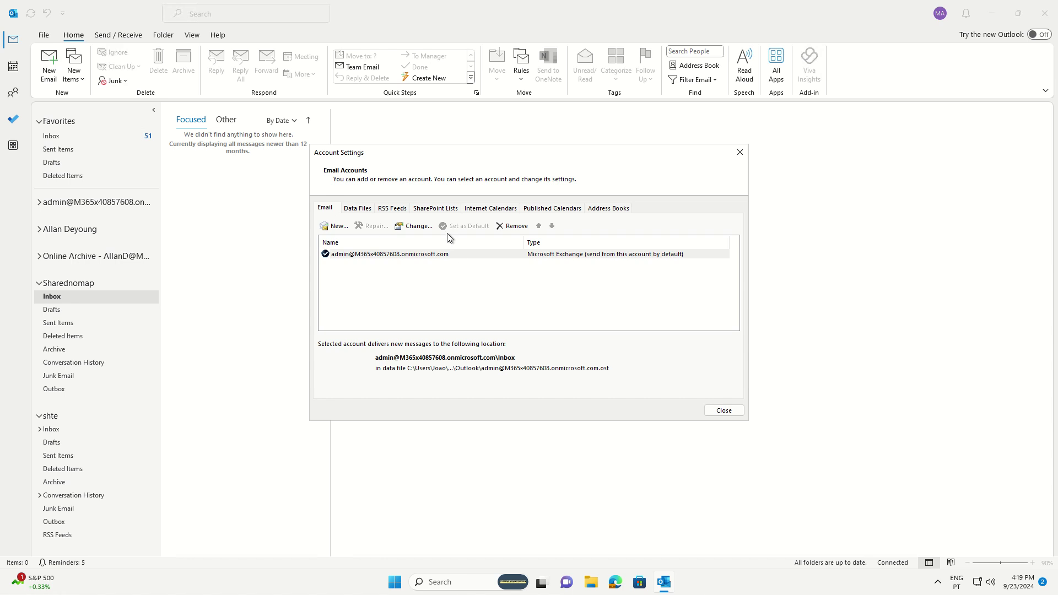
- Inspect the single .ost file on the Data Files tab, then return to the Email tab
left_click(359, 210)
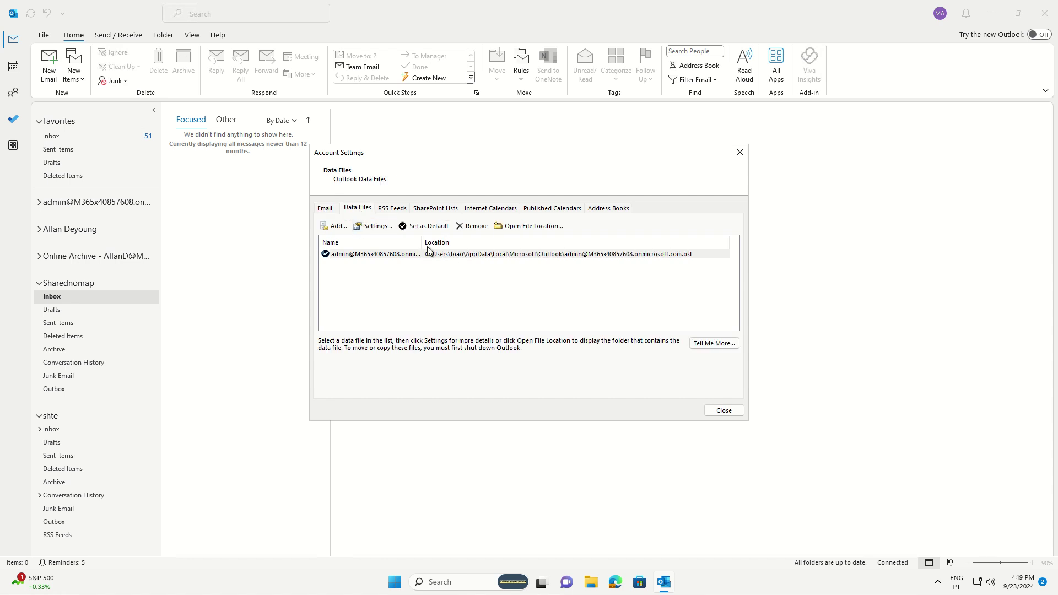
left_click(693, 253)
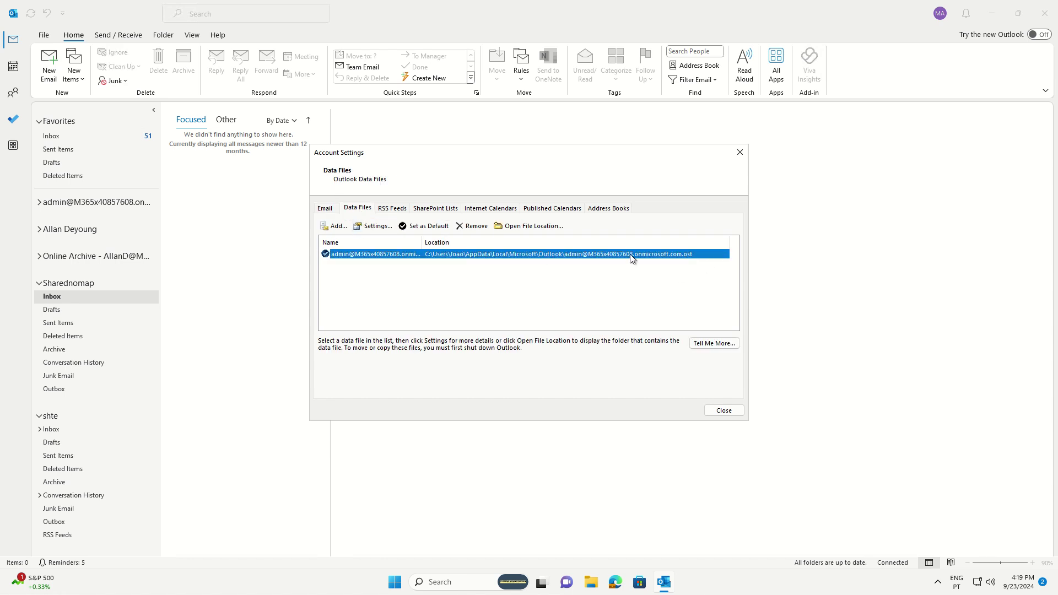
left_click(543, 286)
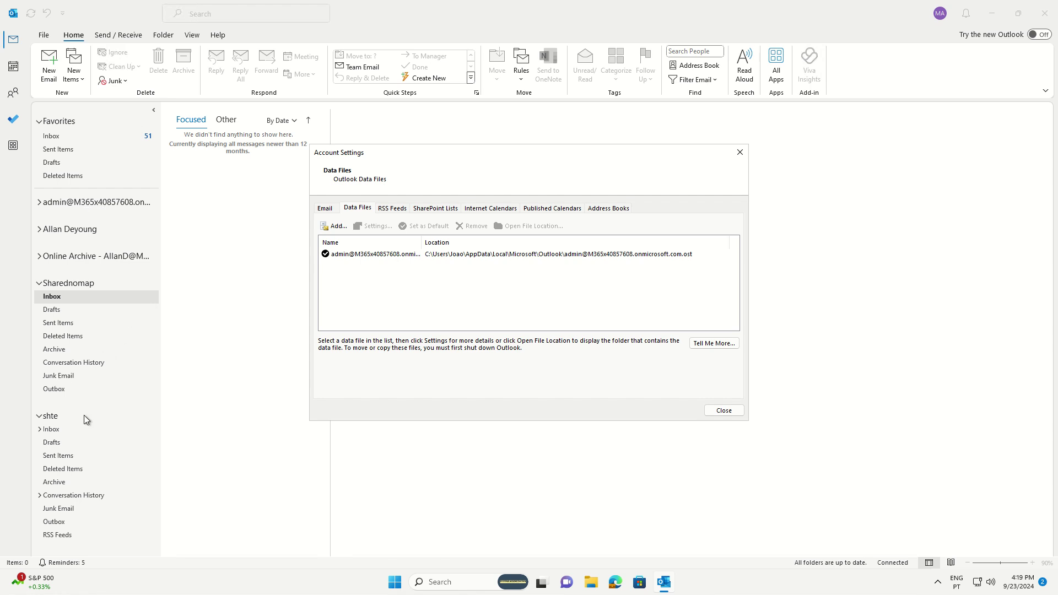
left_click(324, 210)
left_click(359, 210)
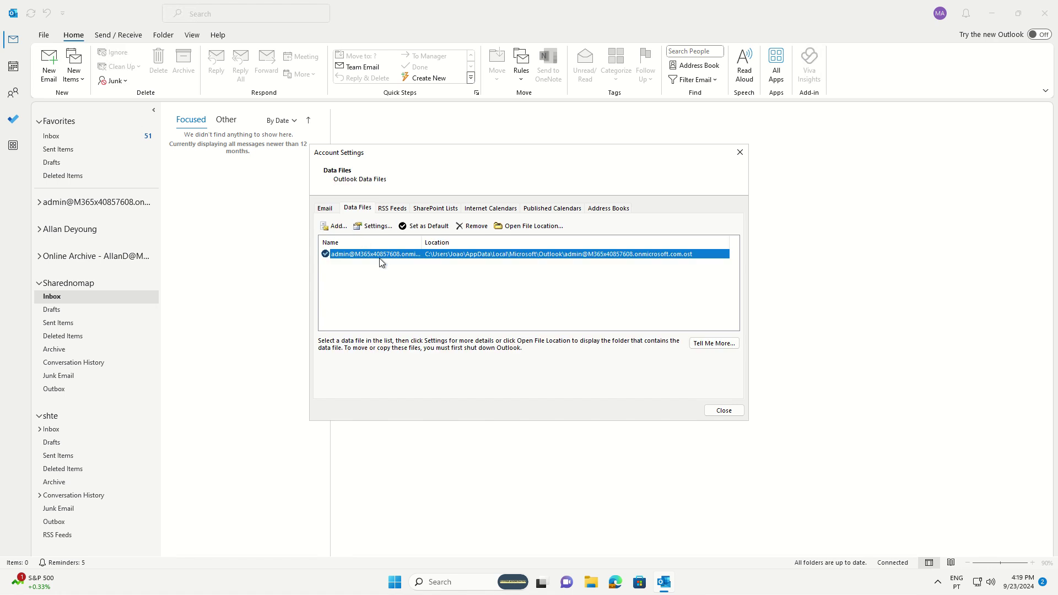
left_click(326, 211)
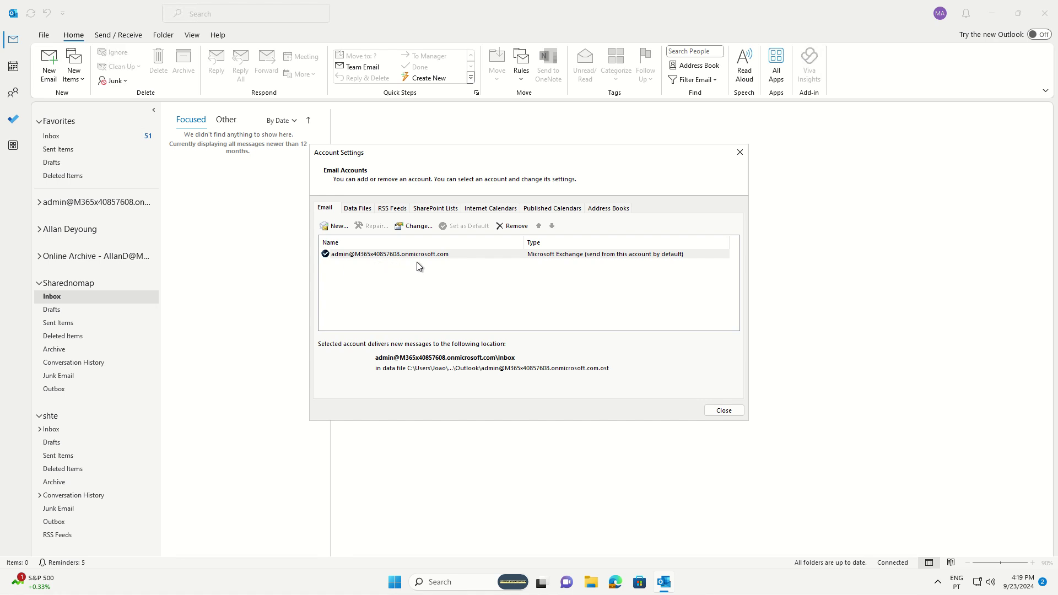
- Remove Sharednomap from the Exchange account's additional mailboxes, apply, and close the settings windows
left_click(413, 226)
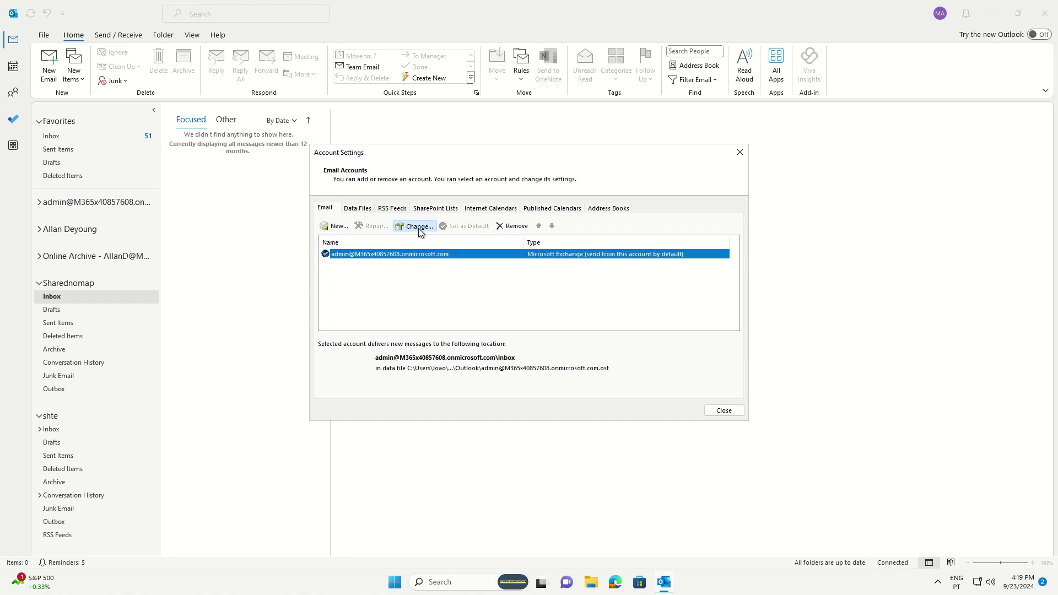
left_click(465, 422)
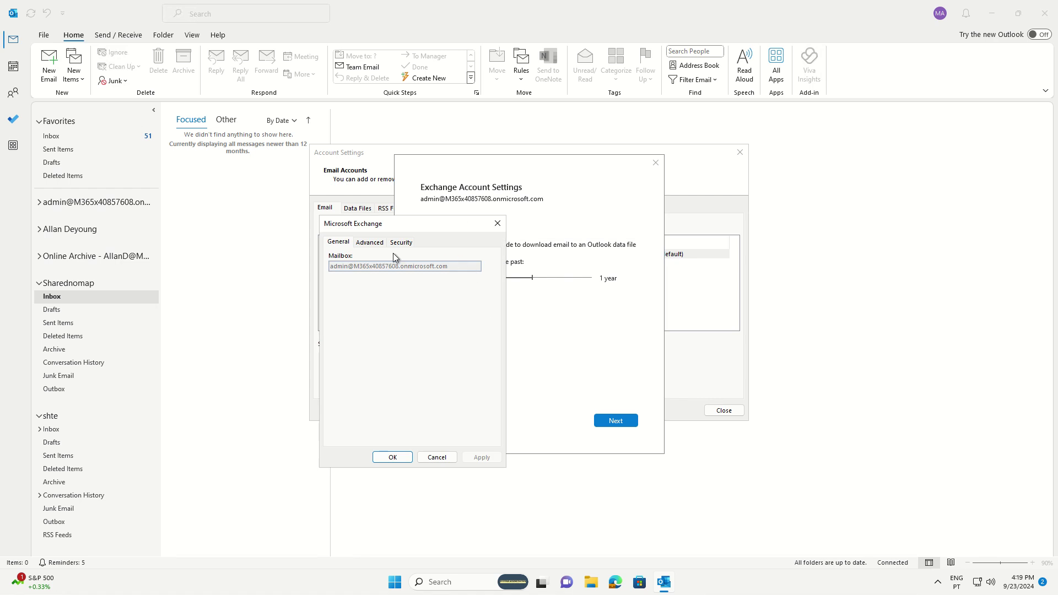
left_click(370, 242)
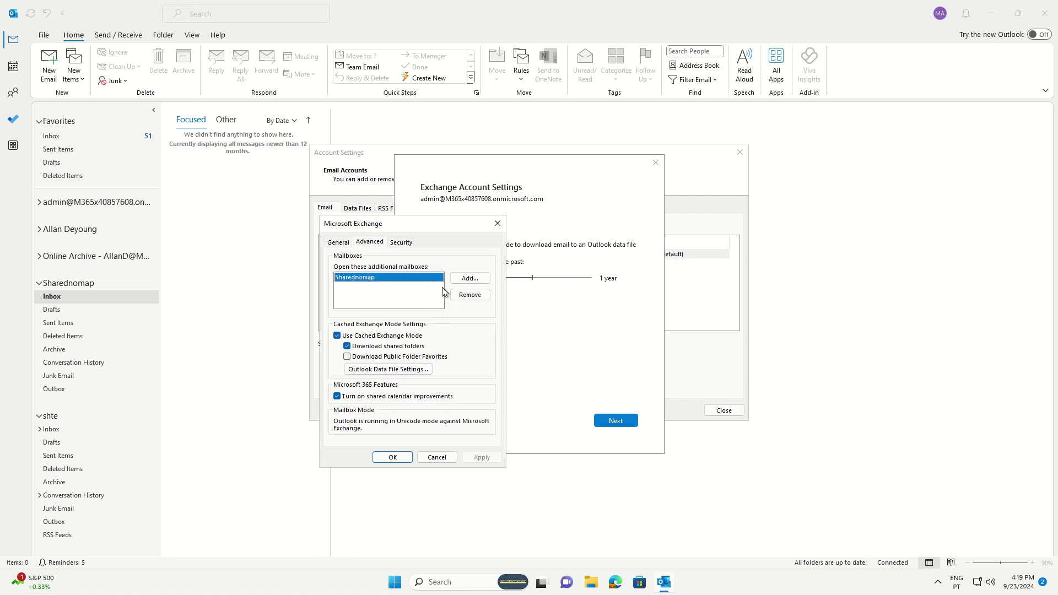
left_click(470, 295)
left_click(549, 329)
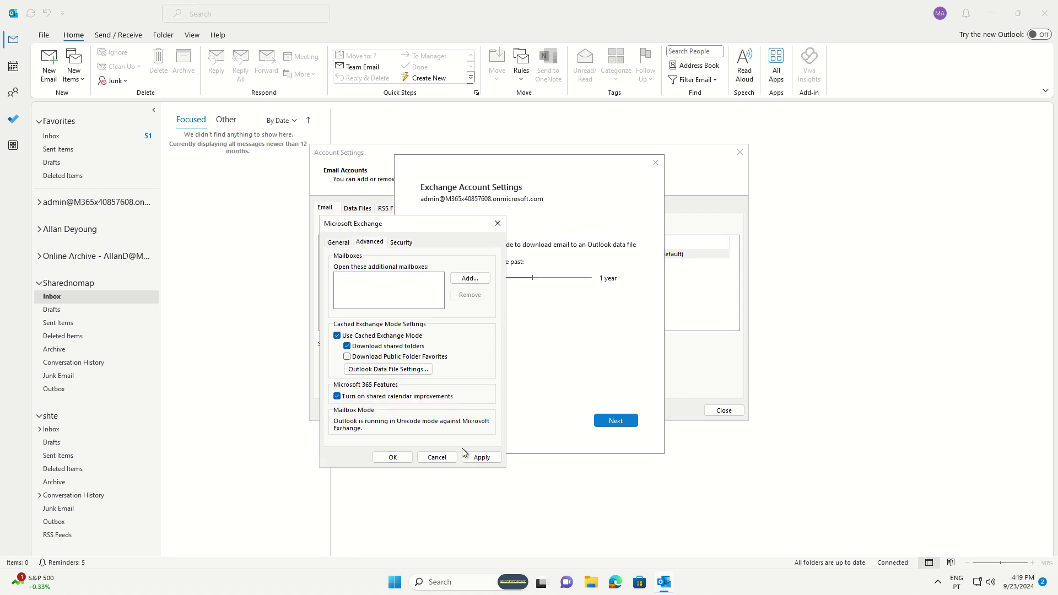
left_click(481, 458)
left_click(392, 458)
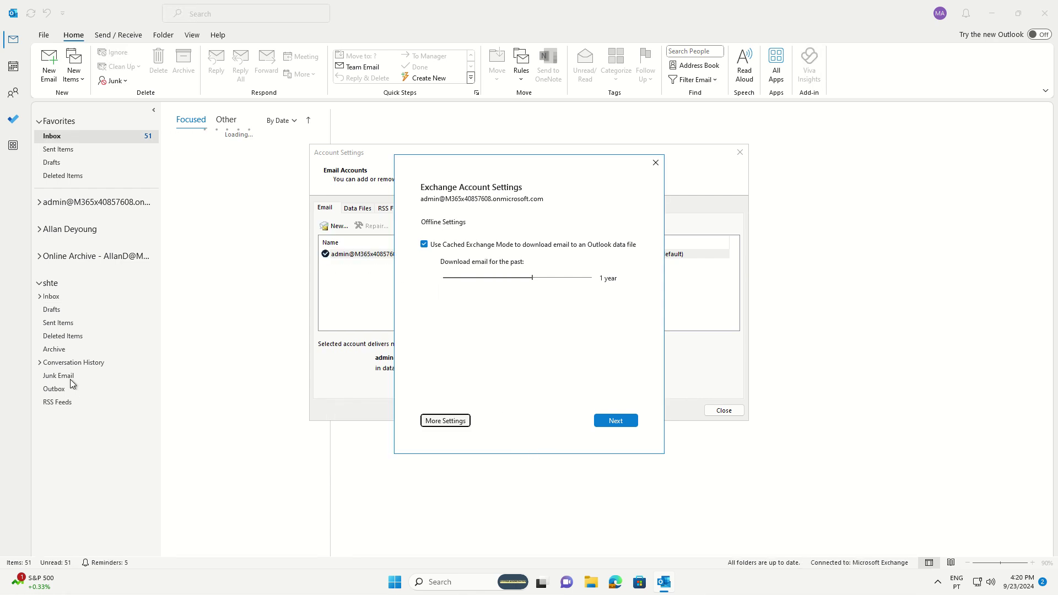
left_click(655, 163)
- Start adding a new account using the pasted Sharednomap email address
left_click(337, 228)
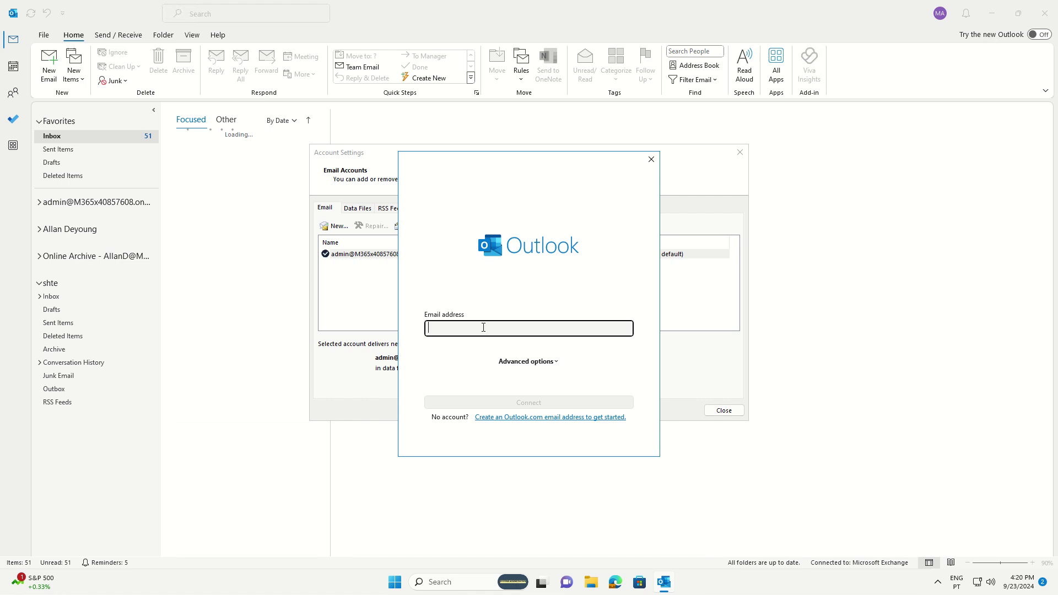
key("ctrl+v")
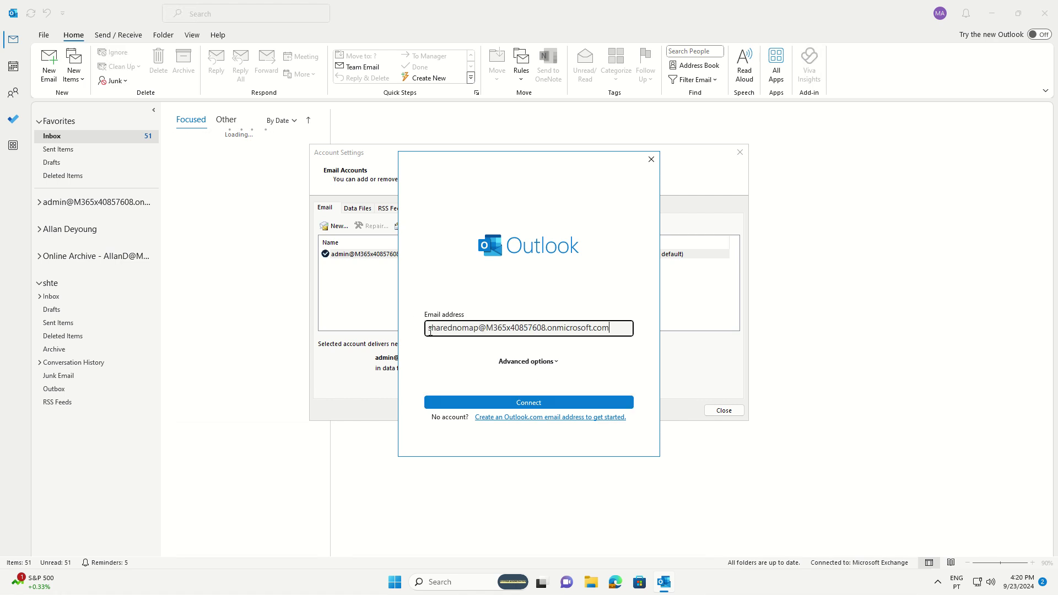
left_click(532, 403)
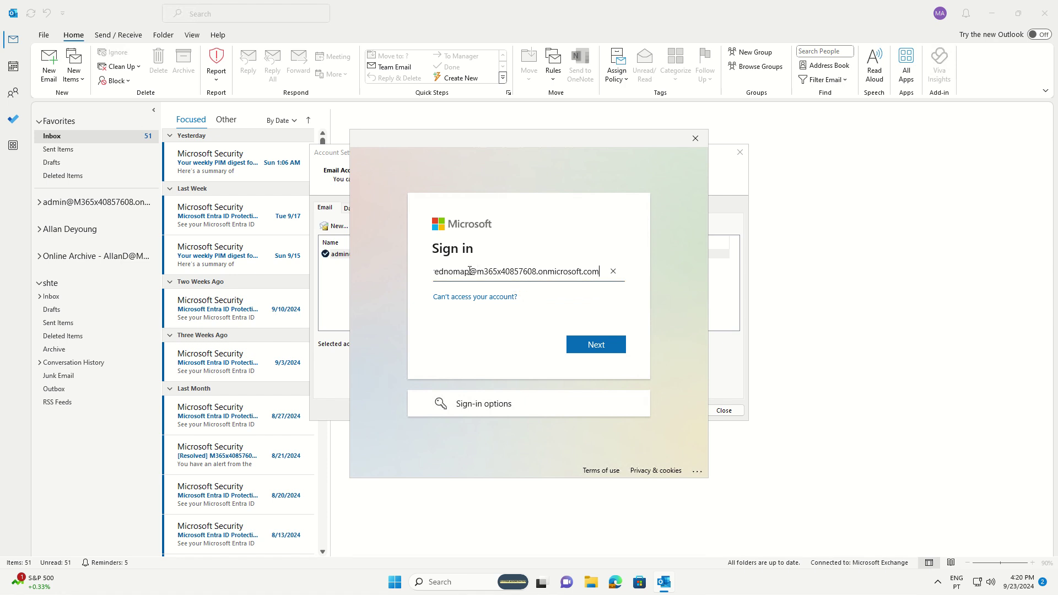
- Sign in as the admin account with its password and dismiss the success confirmation
left_click_drag(470, 271, 394, 283)
type("admin")
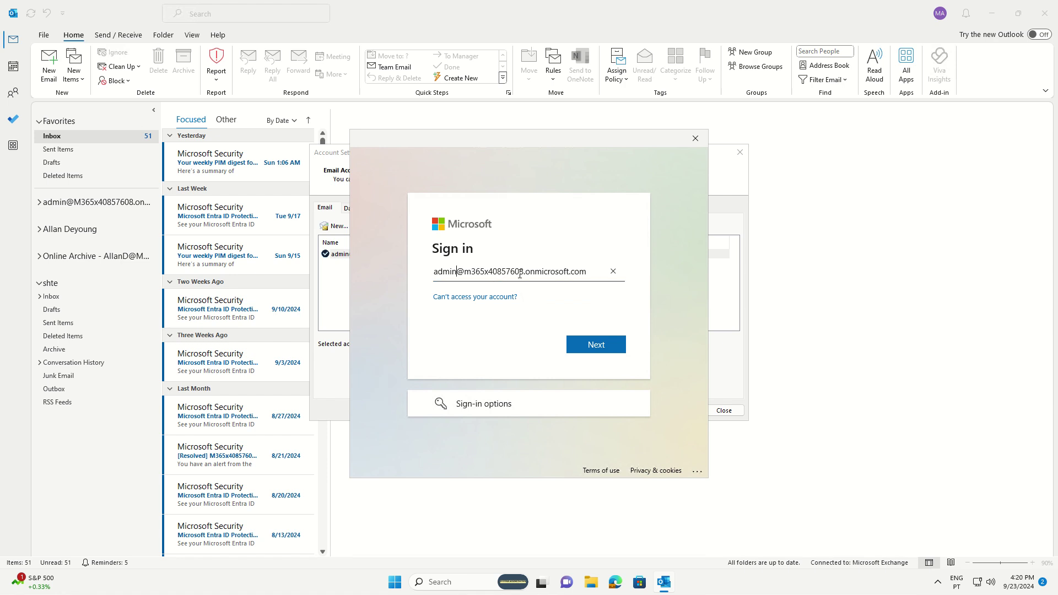
left_click(588, 351)
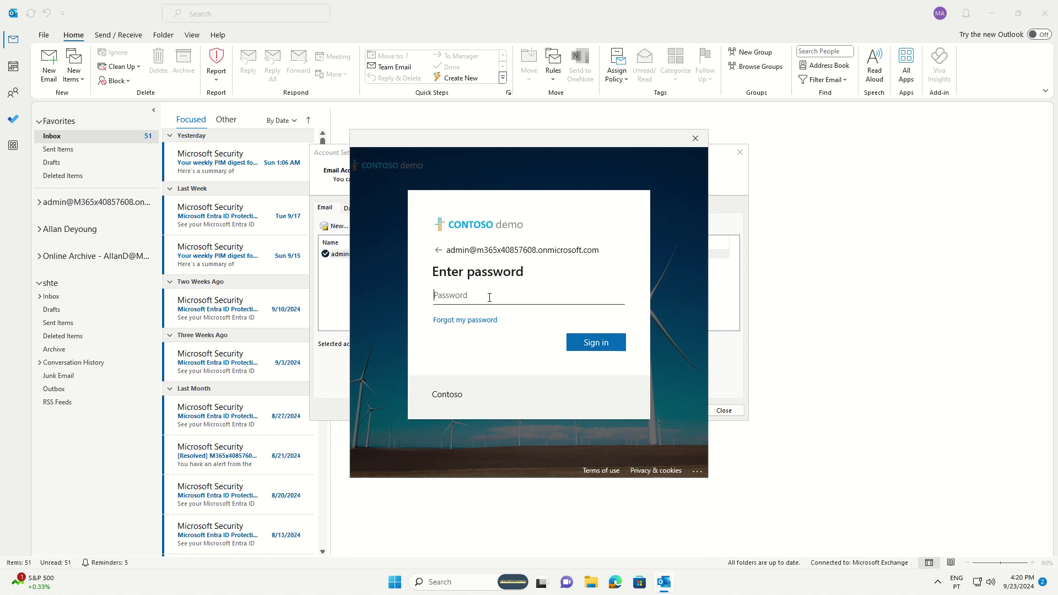
type("••")
key("Return")
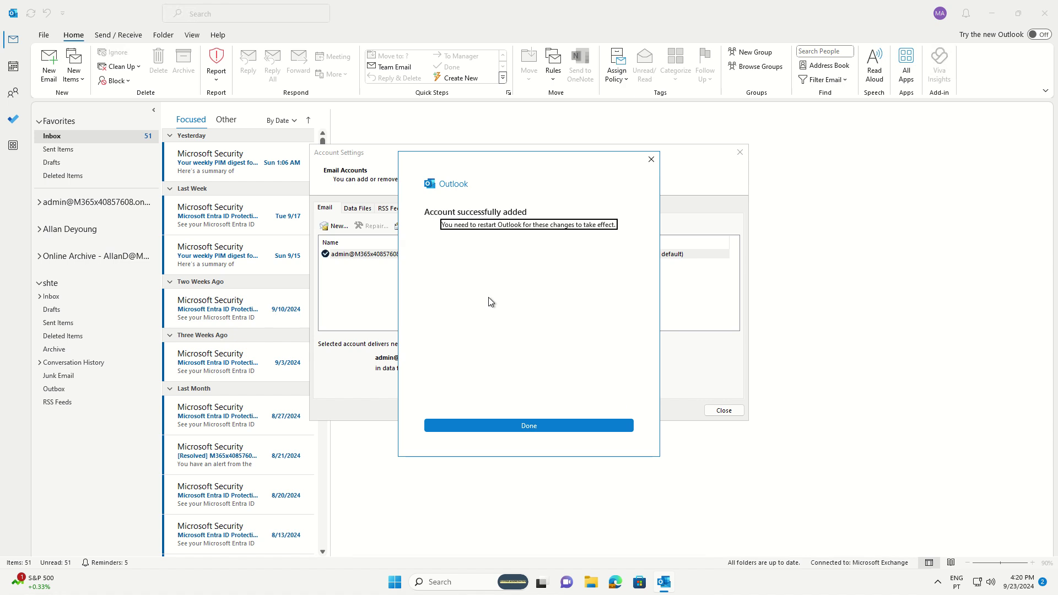
left_click(506, 423)
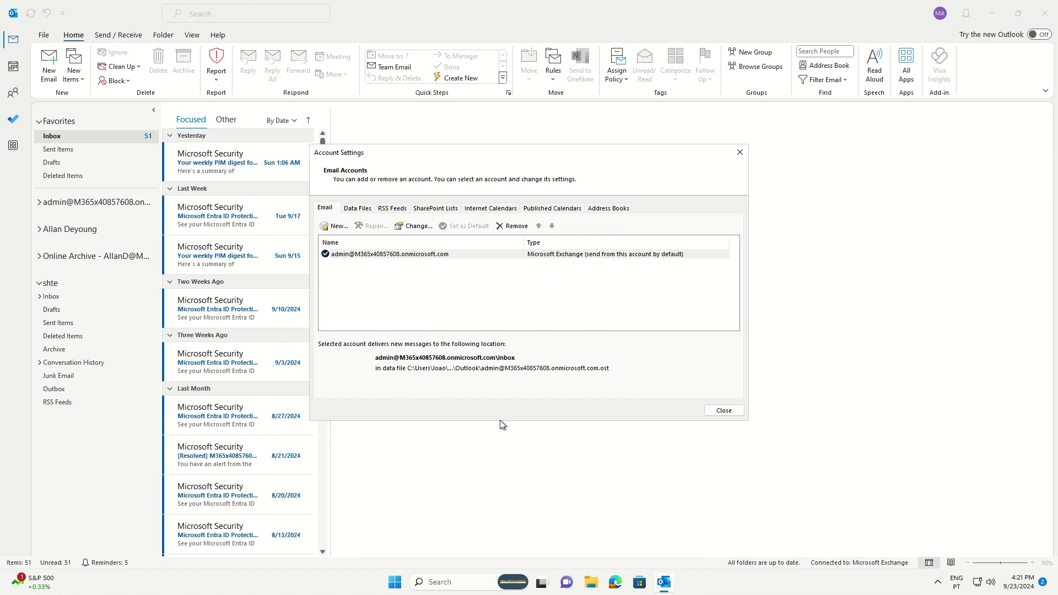
- Close Account Settings, quit Outlook, and relaunch Outlook (classic) from a Start search for 'out'
left_click(717, 412)
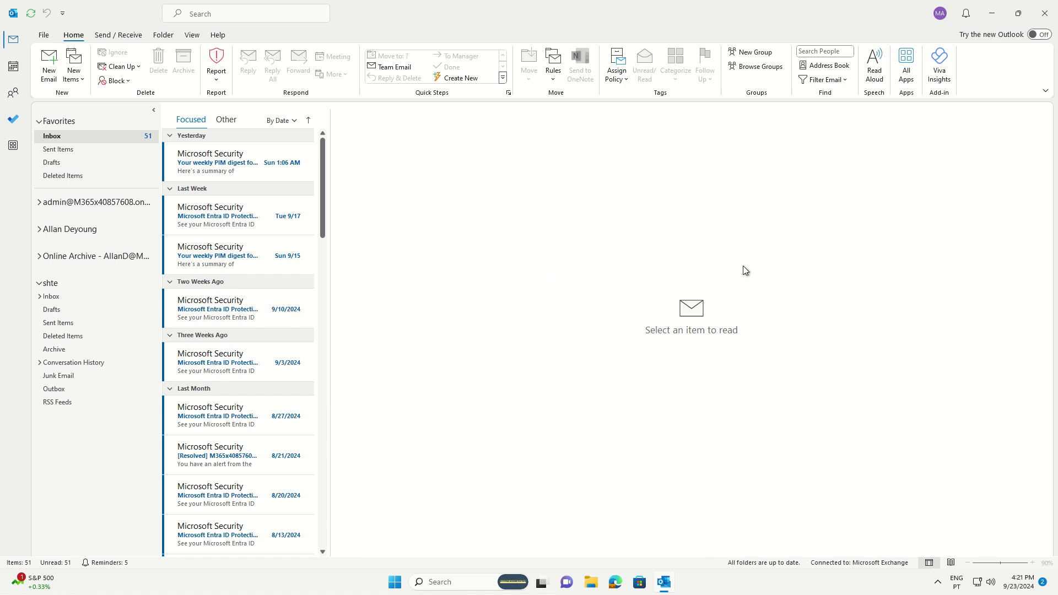
left_click(1051, 15)
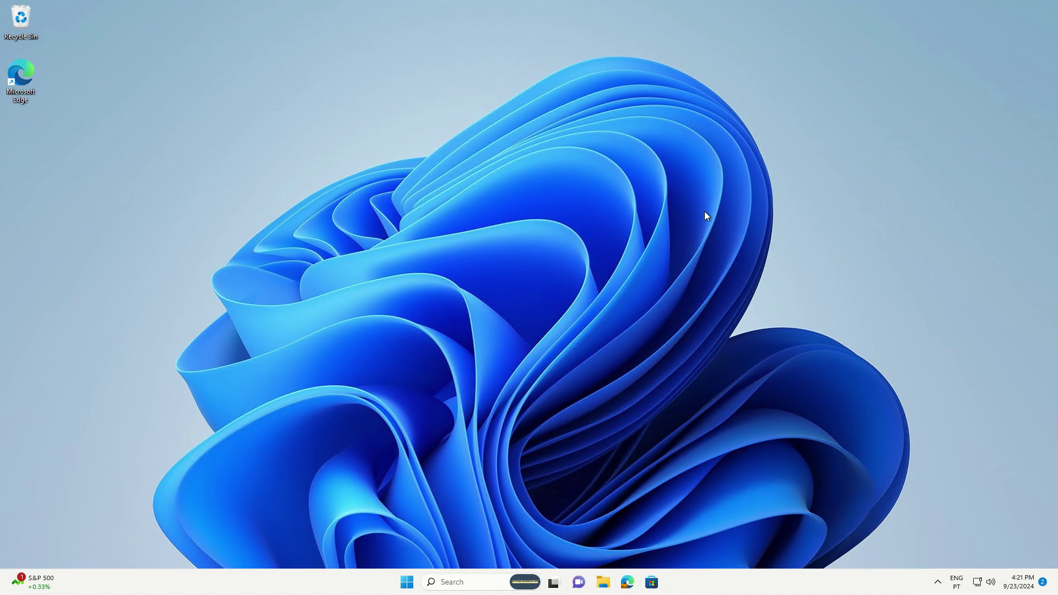
left_click(408, 583)
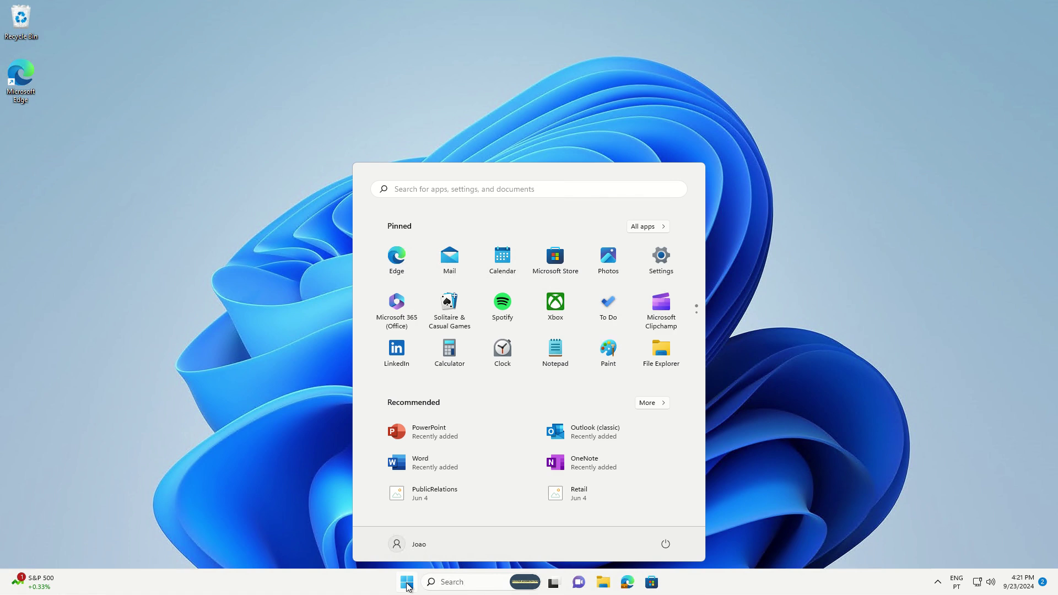
type("out")
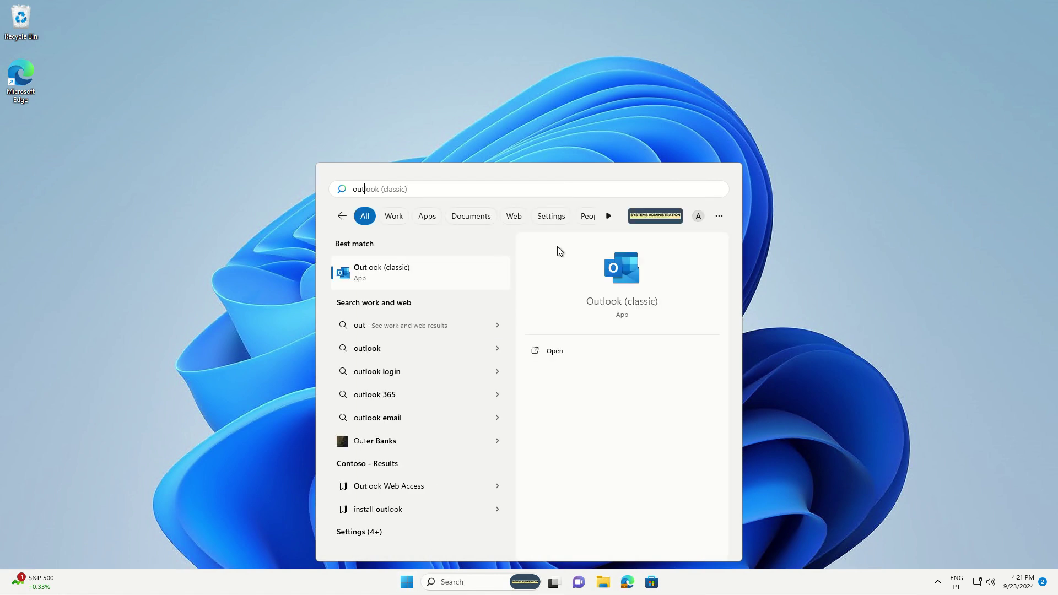
left_click(389, 272)
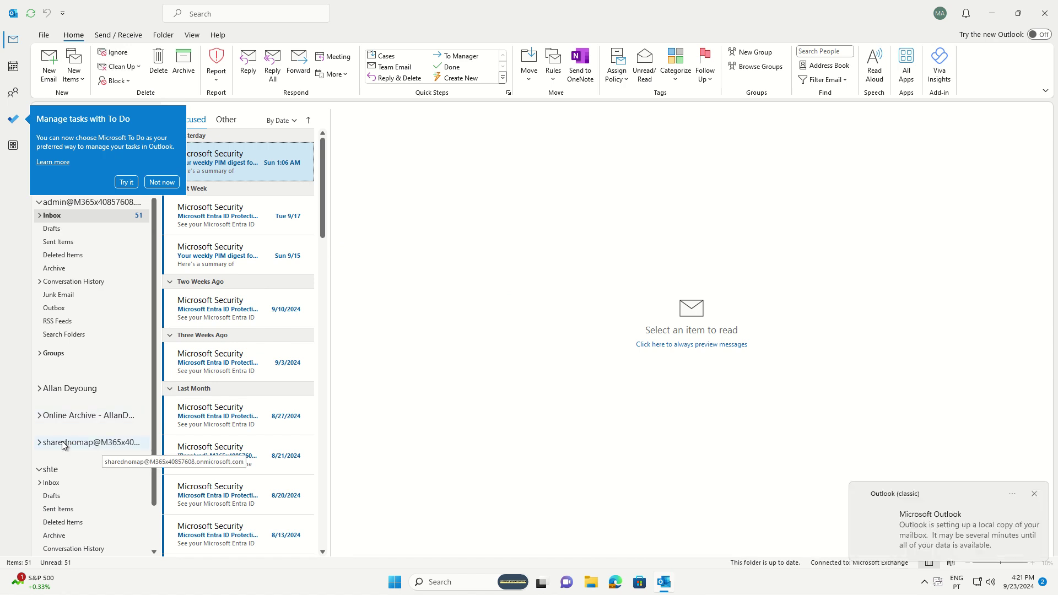
- Open the Data Files tab to show separate .ost files for admin and Sharednomap
left_click(44, 35)
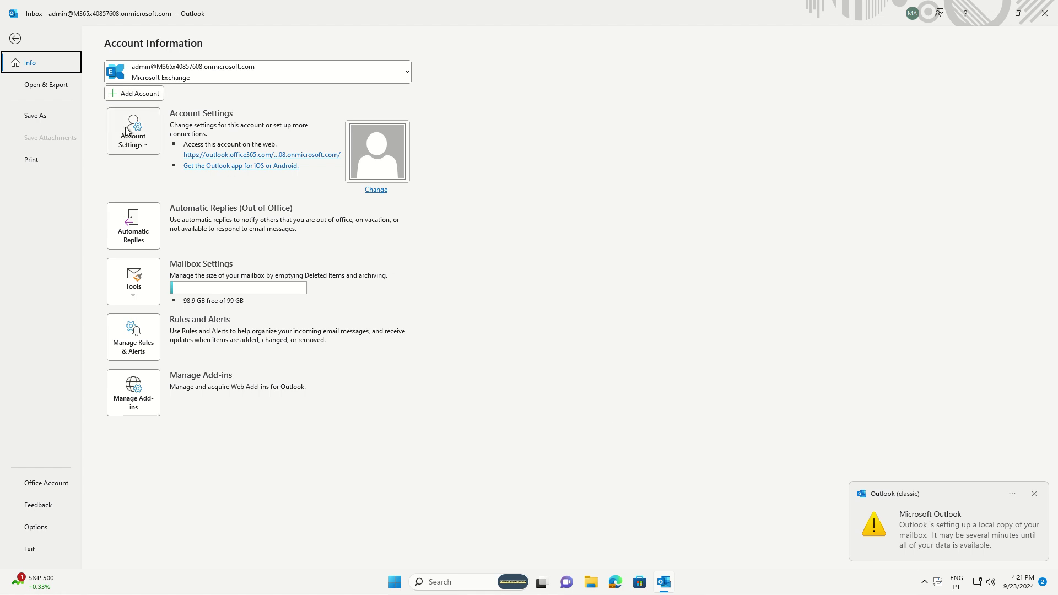
left_click(138, 145)
left_click(142, 176)
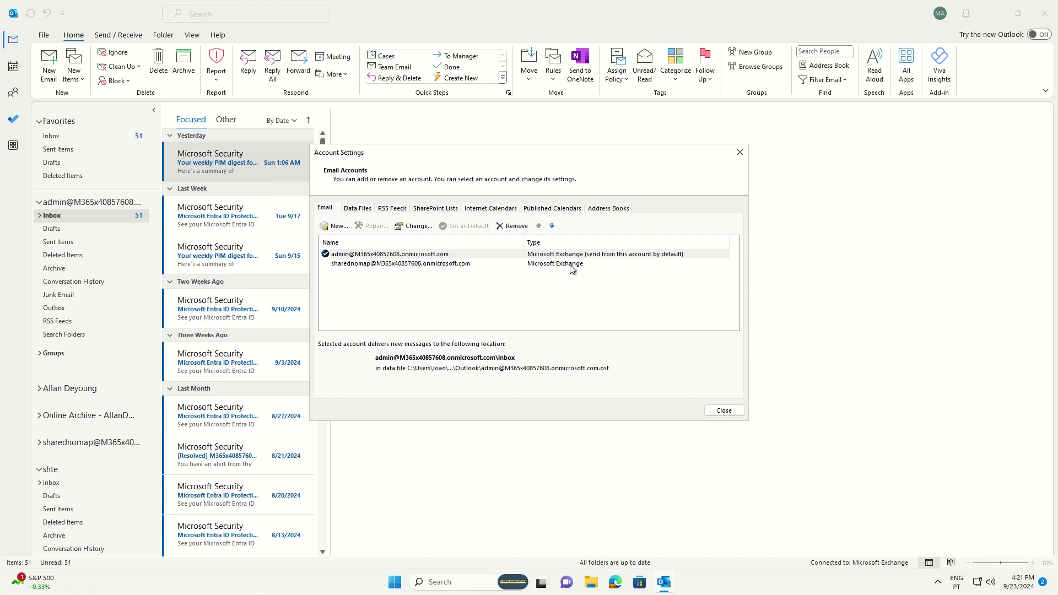
left_click(358, 208)
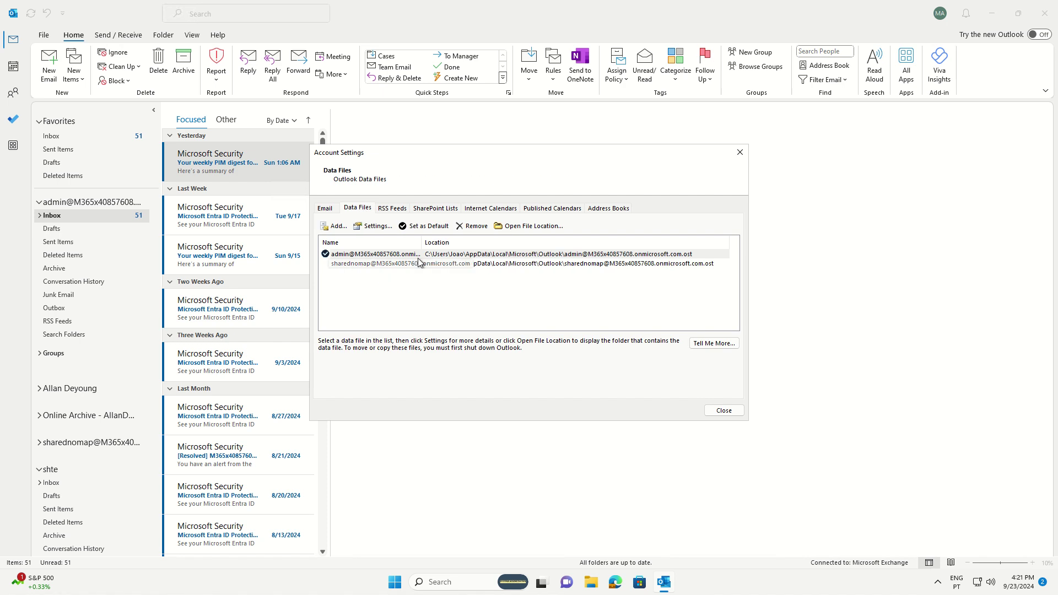
- Set the Sharednomap account's offline mail cache to 1 month
left_click(327, 211)
left_click(358, 264)
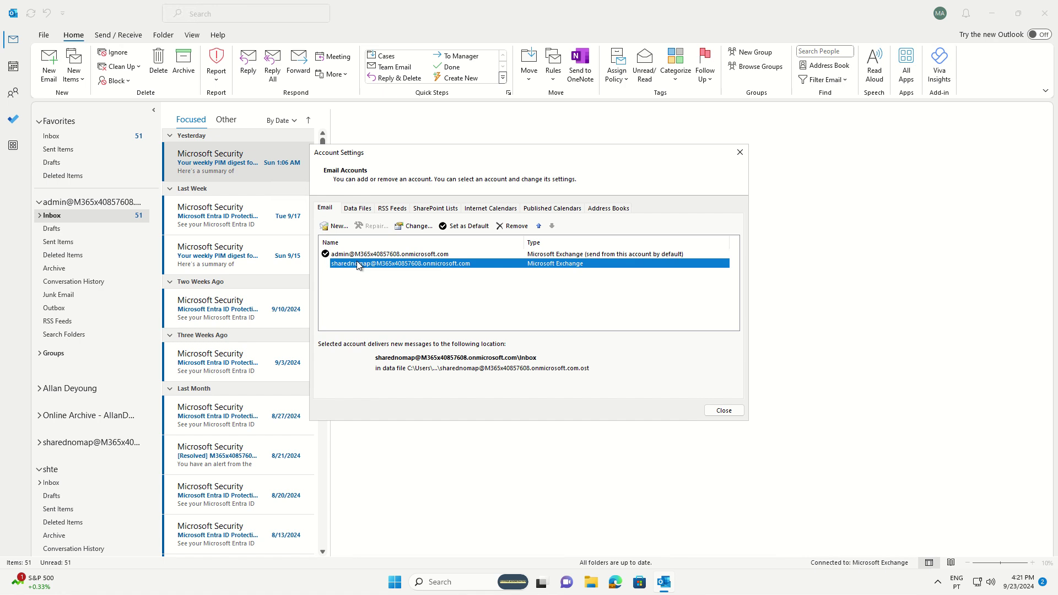
left_click(407, 226)
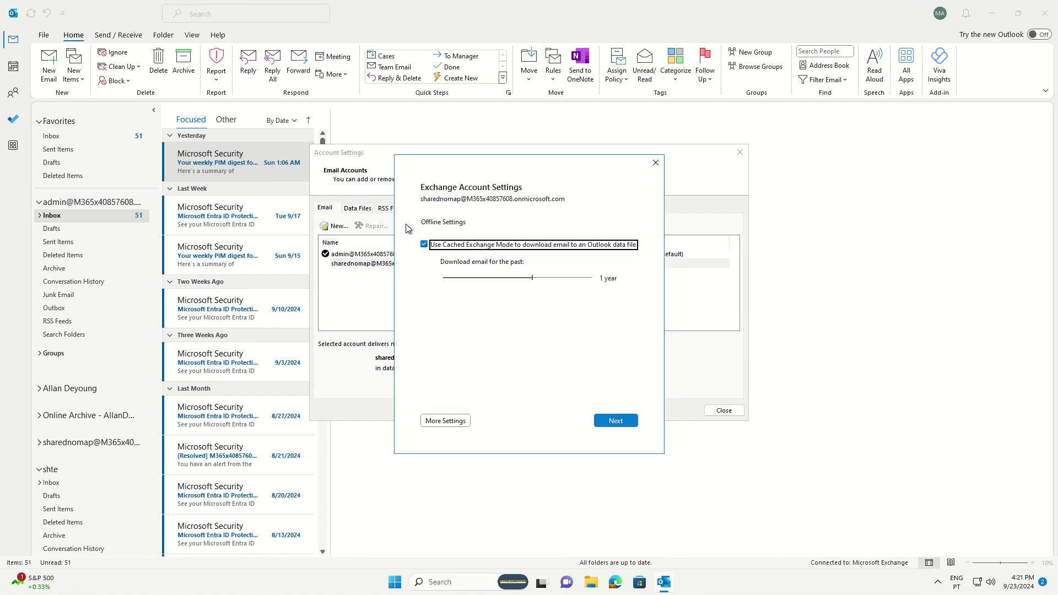
left_click_drag(525, 279, 488, 280)
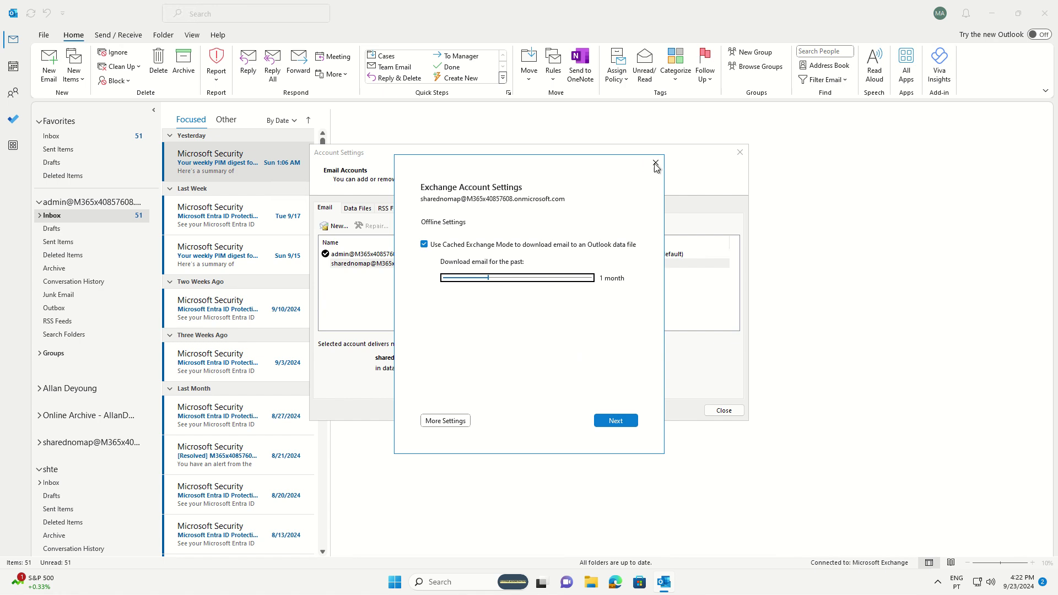
left_click(613, 421)
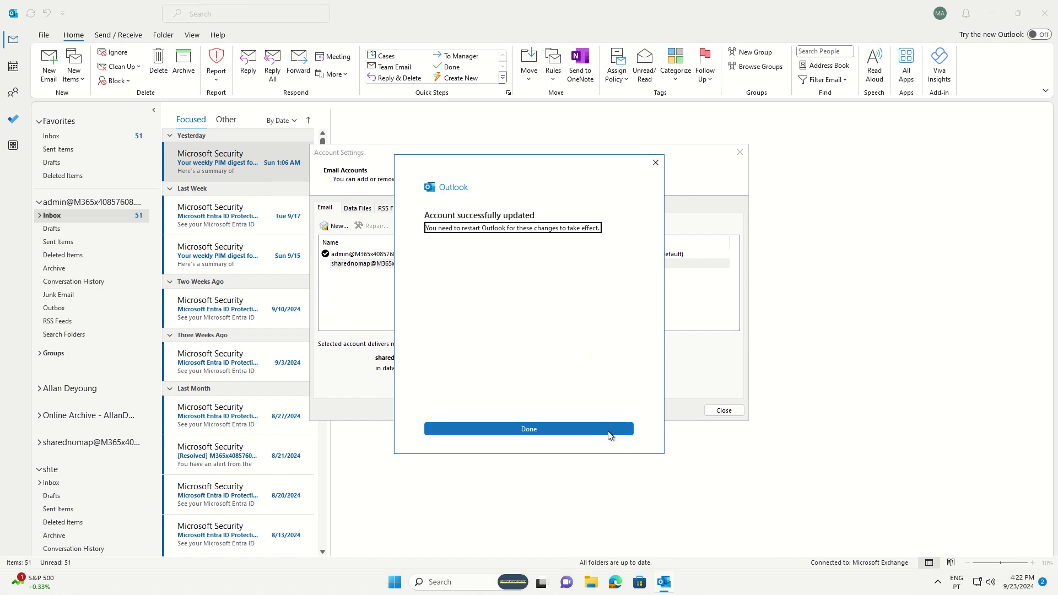
left_click(613, 431)
- Set the admin account's offline mail cache to 5 years
double_click(385, 254)
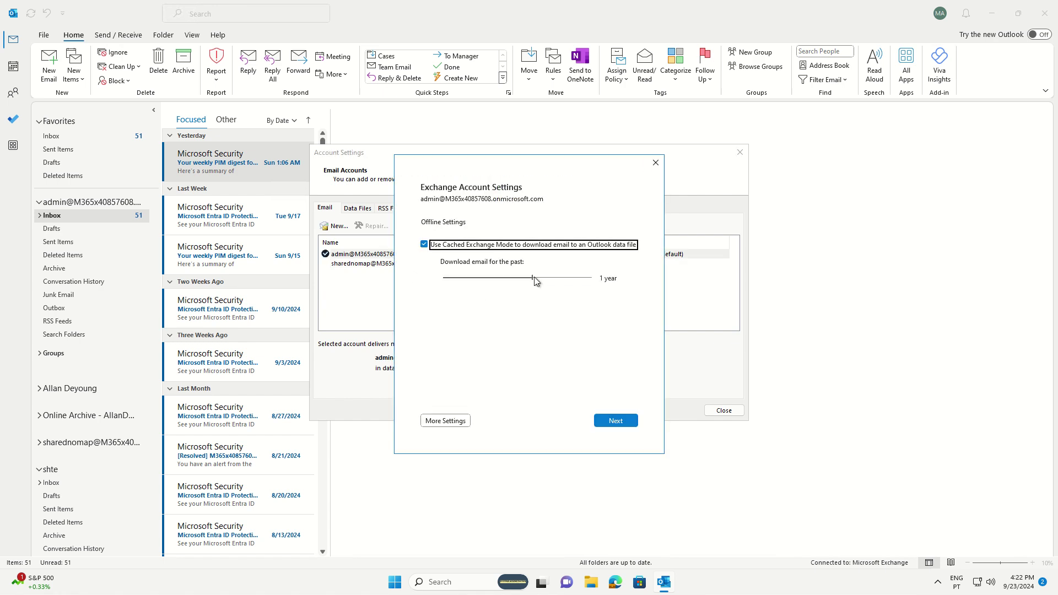
left_click(580, 278)
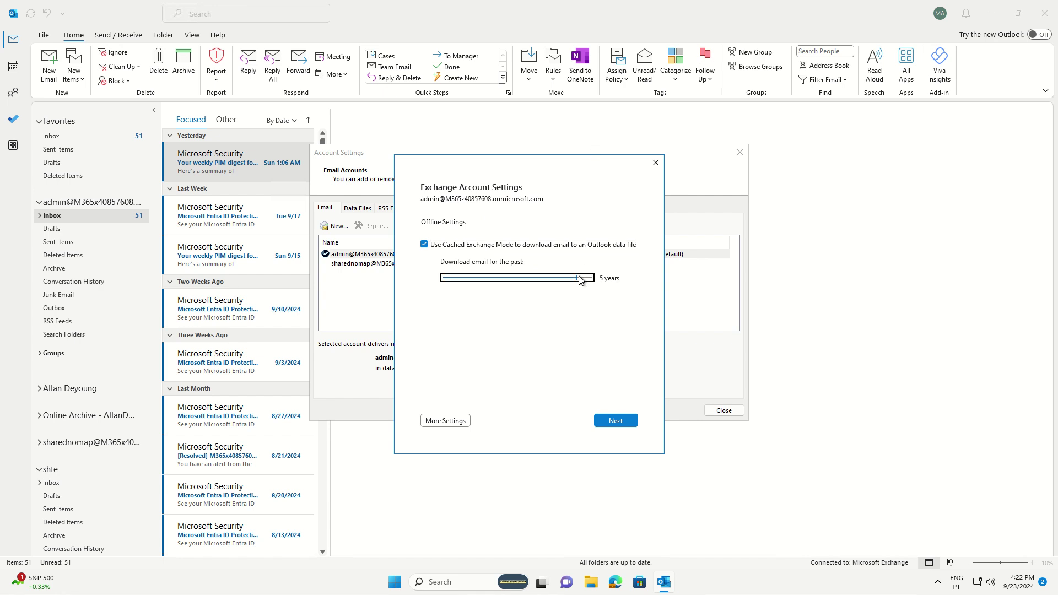
left_click(621, 422)
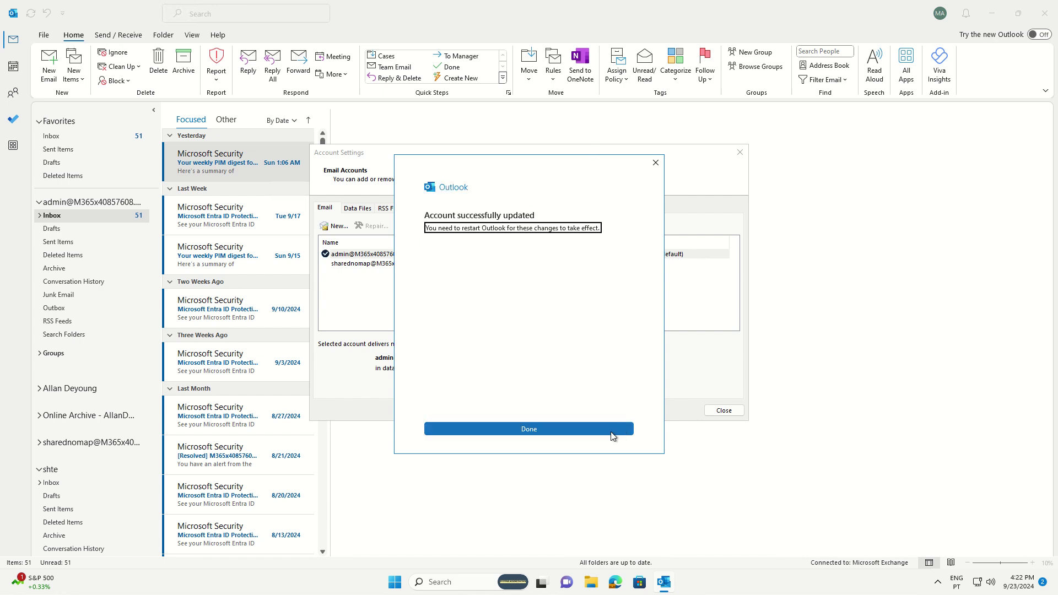
left_click(612, 433)
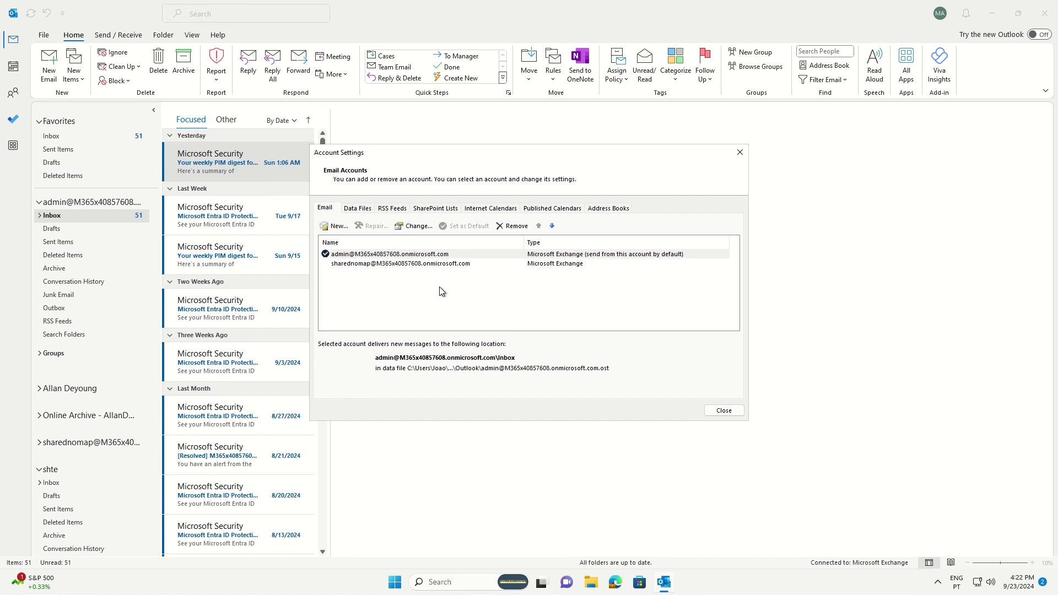
- Leave Account Settings, then open Rules and Alerts from the Sharednomap mailbox and list its target inboxes
left_click(423, 263)
left_click(740, 152)
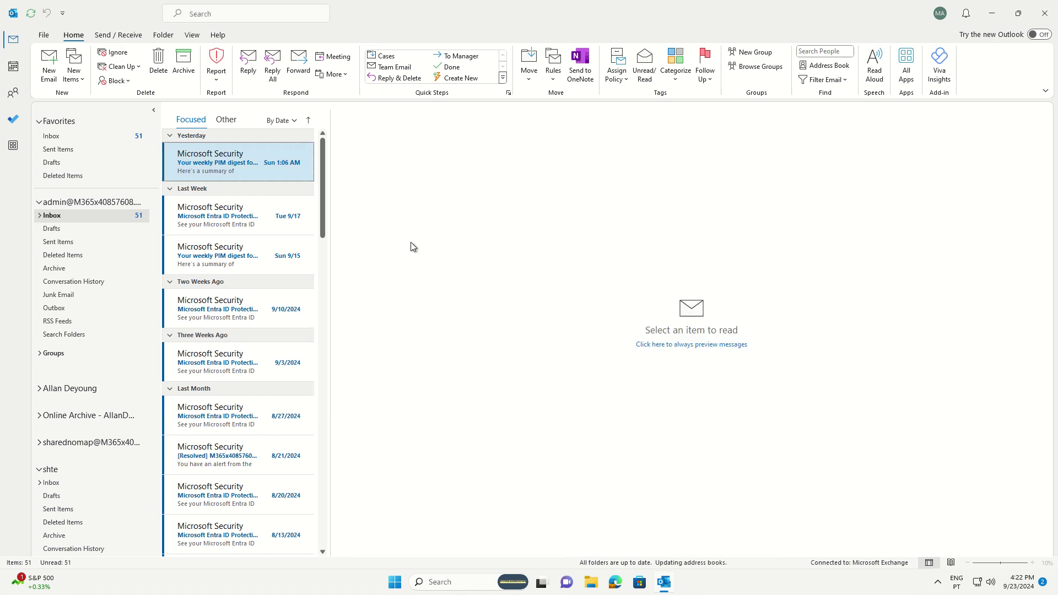
left_click(74, 445)
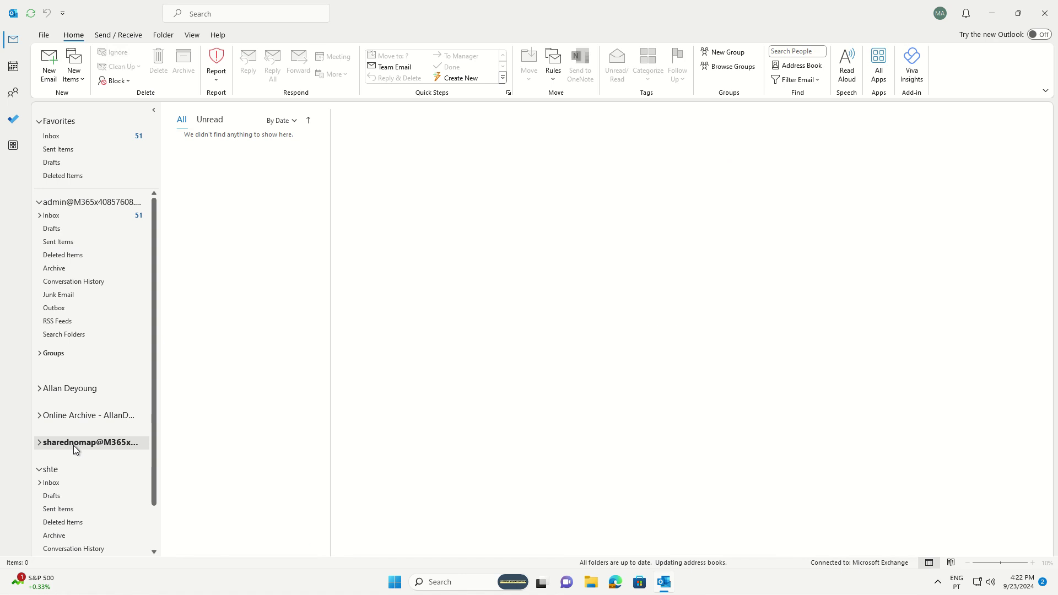
left_click(556, 75)
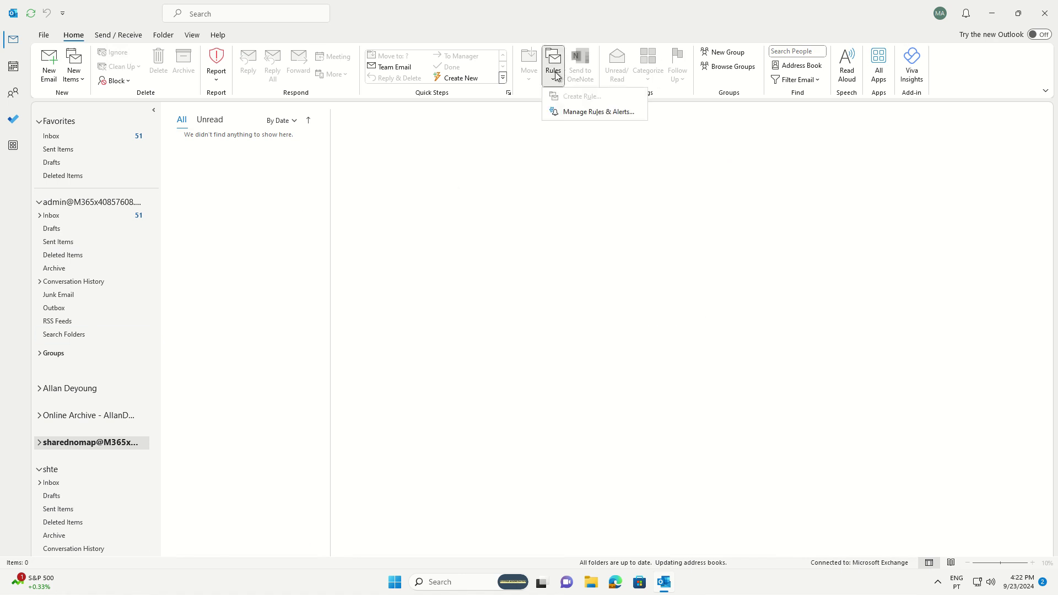
left_click(576, 113)
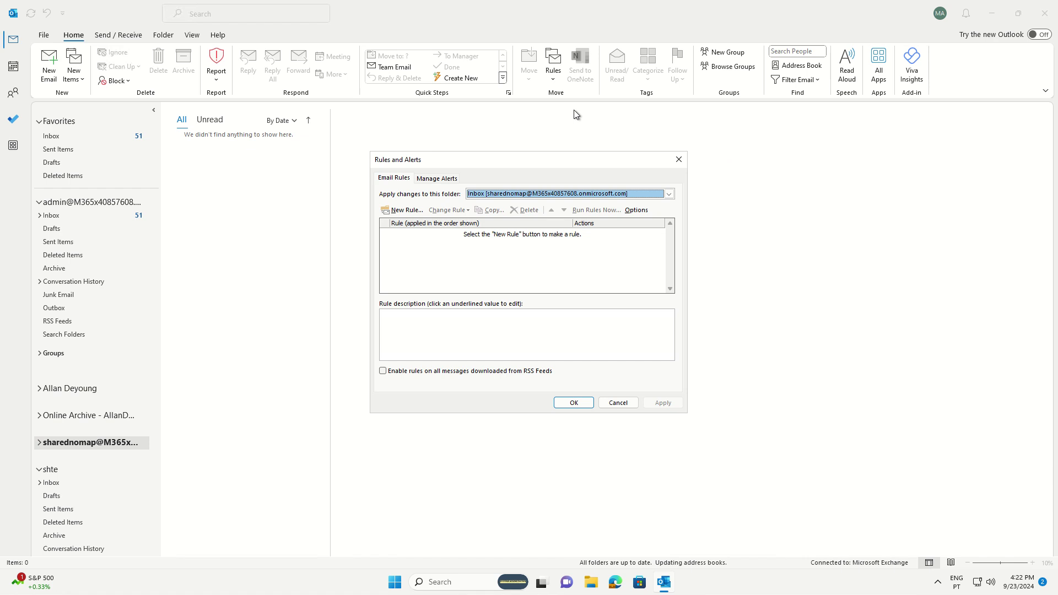
left_click(498, 194)
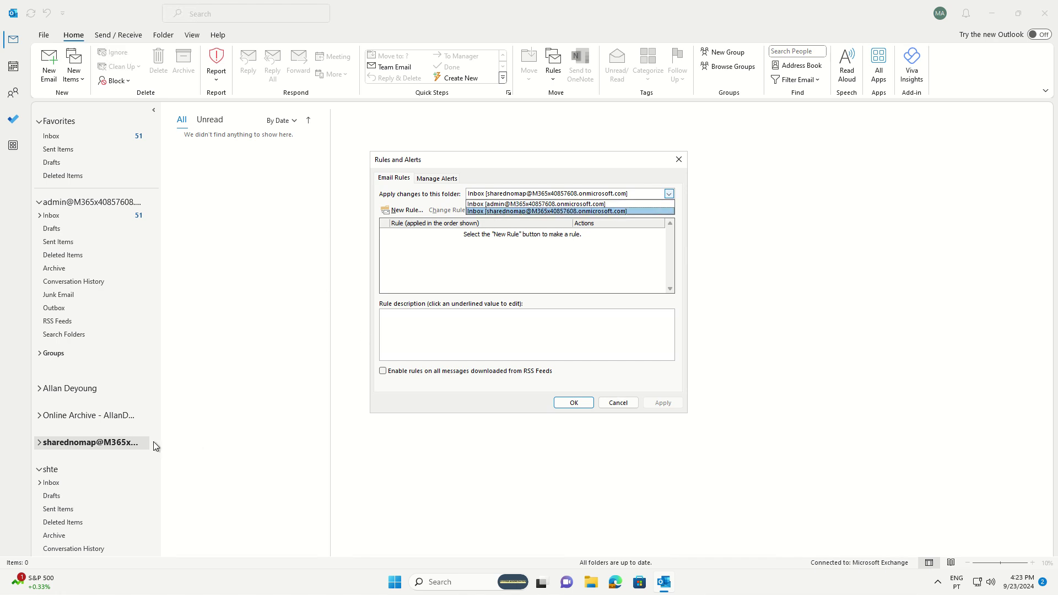
- Close Rules and Alerts without changes and re-expand the shte folder group
left_click(47, 476)
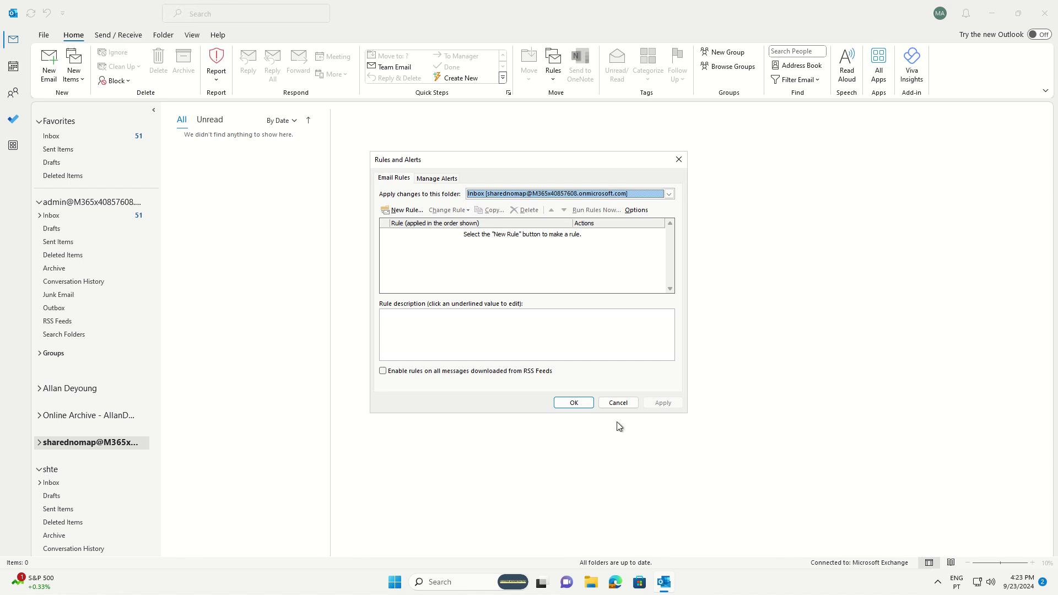
left_click(619, 402)
left_click(40, 470)
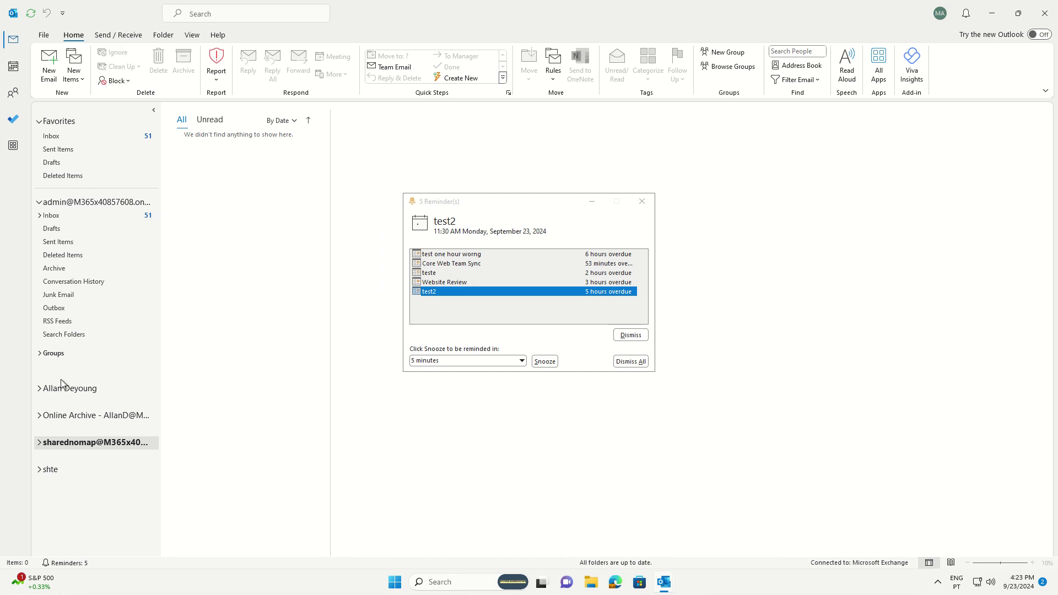
left_click(41, 470)
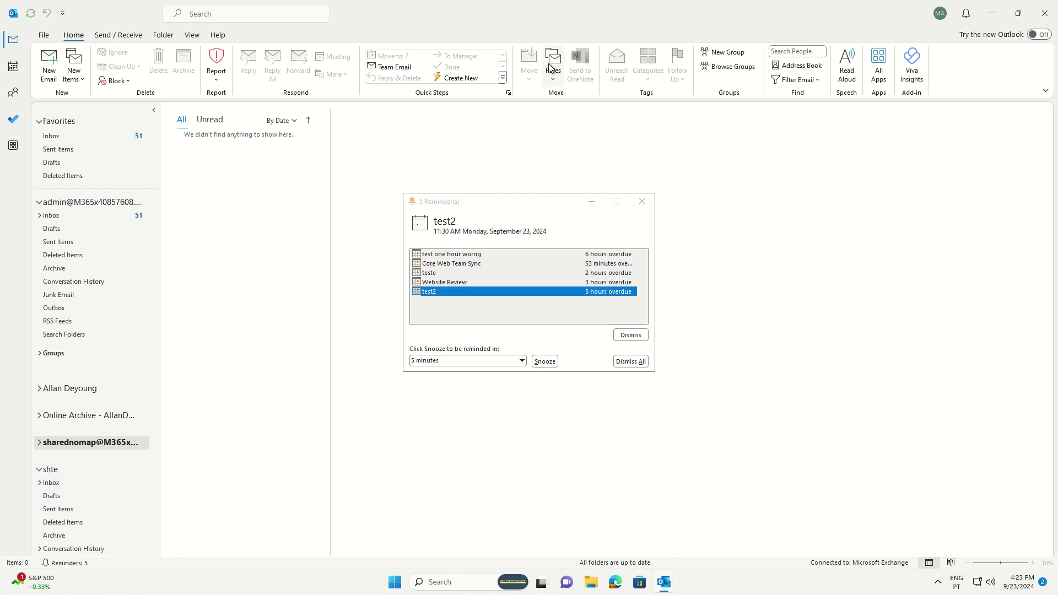
- Open Rules and Alerts from the shte Inbox and list the inboxes rules can apply to
left_click(553, 67)
left_click(51, 482)
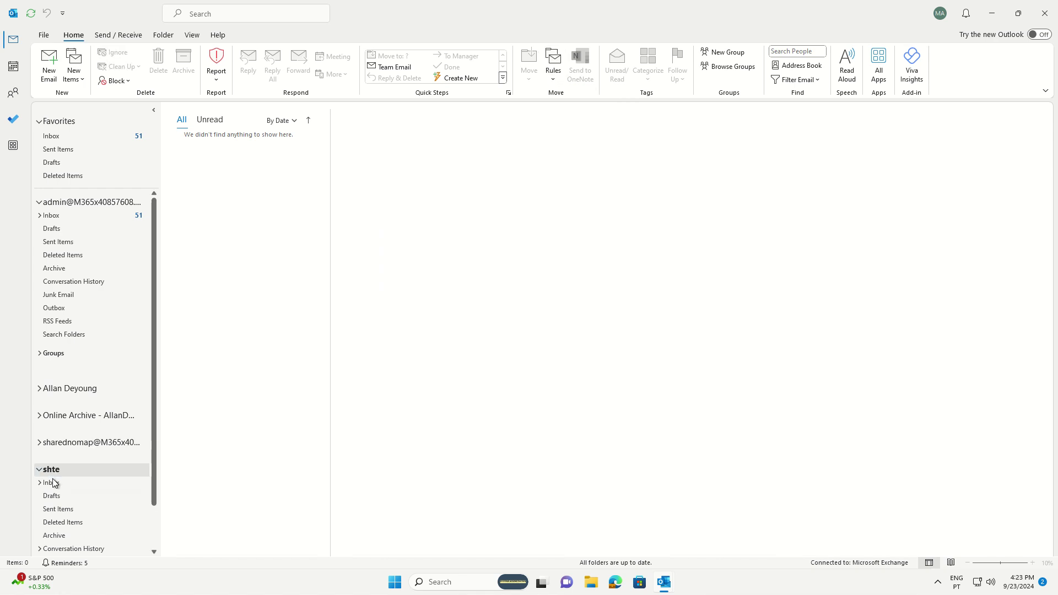
left_click(522, 66)
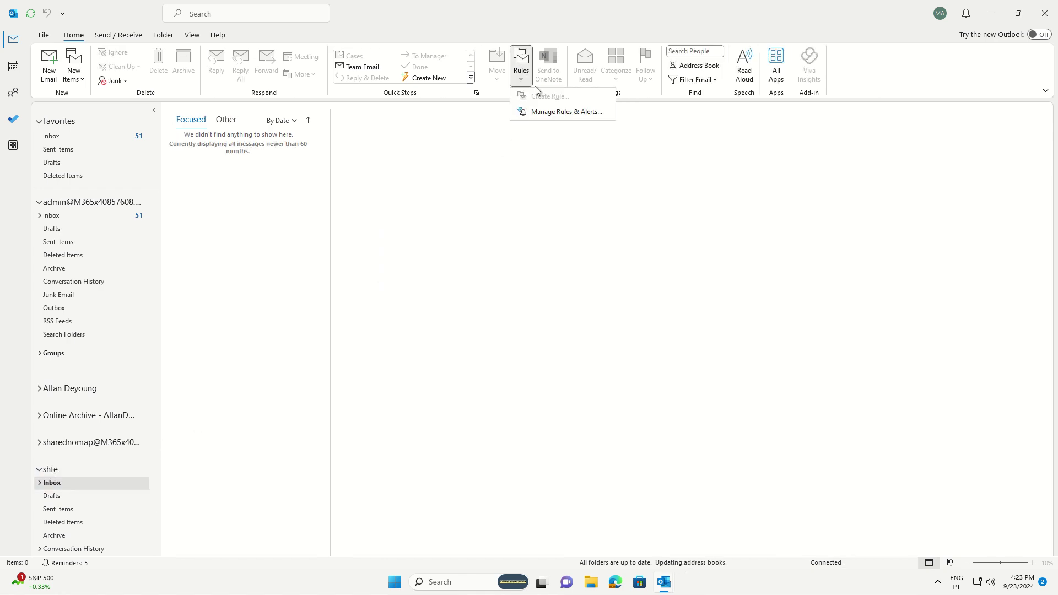
left_click(548, 114)
left_click(662, 195)
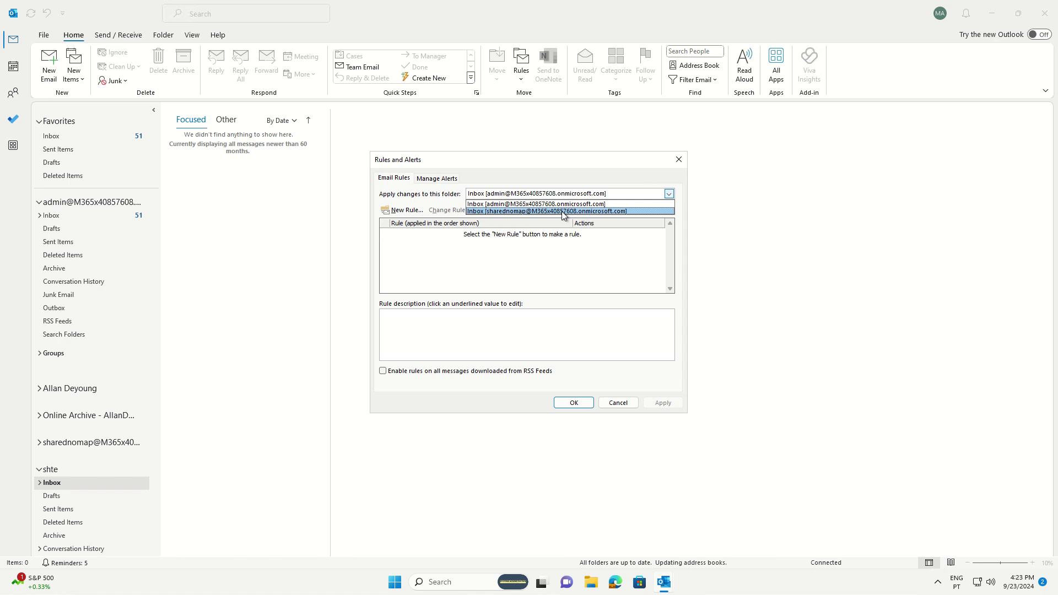